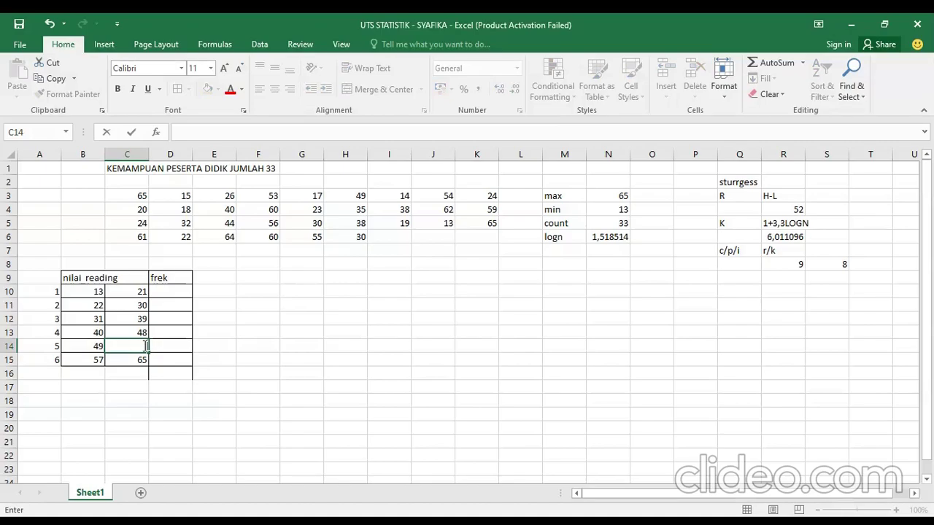
- Enter 57 as class 5's upper limit in C14 and set class 6's lower limit in B15 to 58
type("52")
key("BackSpace")
type("7")
left_click(102, 361)
type("58")
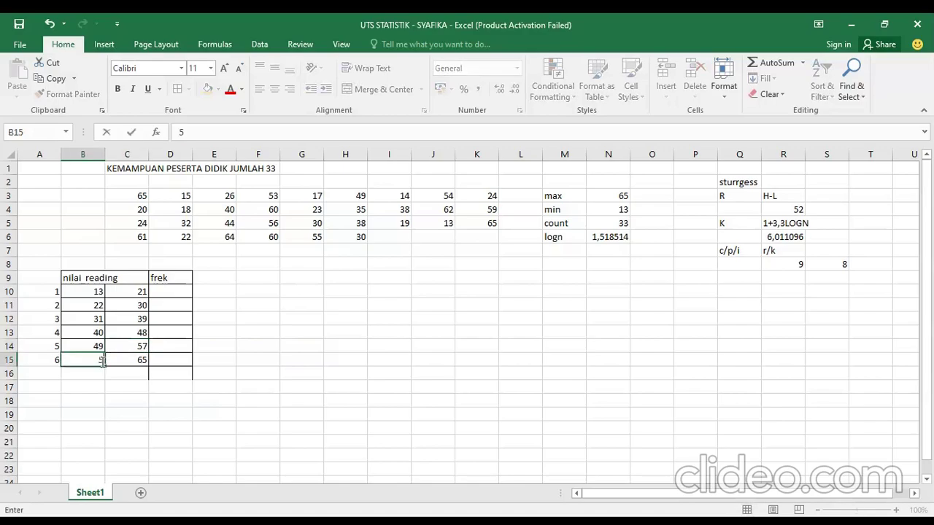
left_click(119, 363)
key("BackSpace")
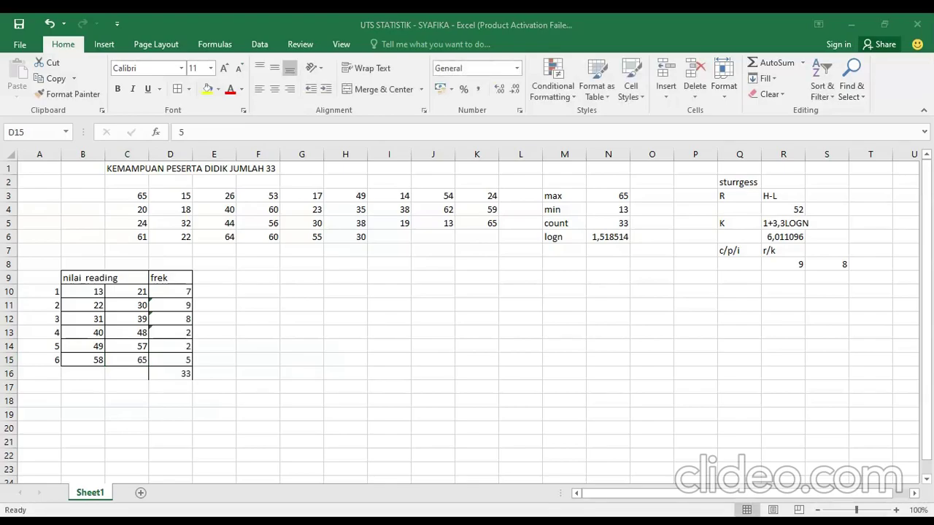
- Add the column header "fka" in E9, beside the frek column
key("alt+Tab")
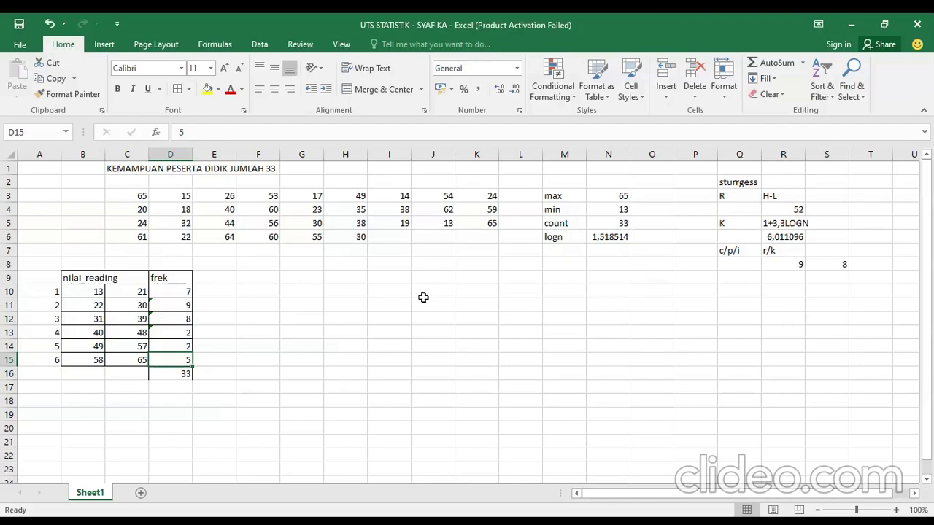
left_click(202, 278)
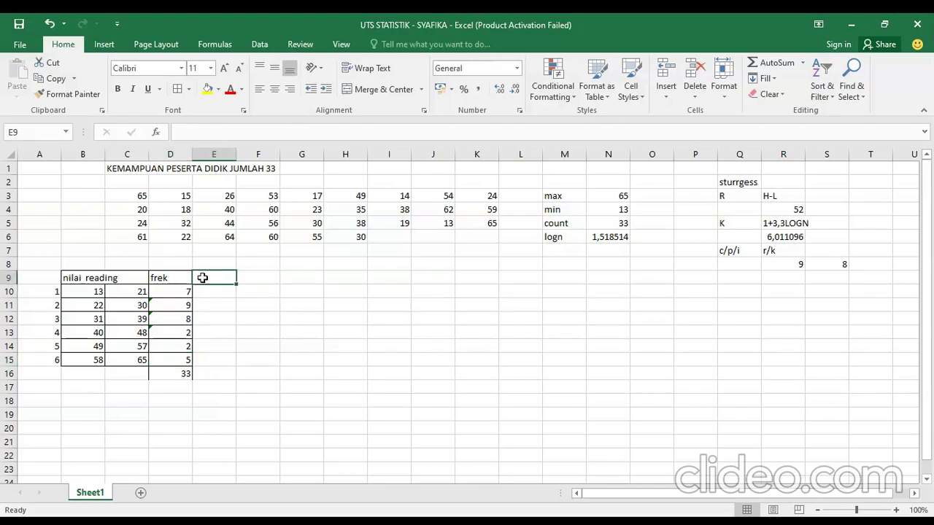
type("FRE")
key("BackSpace")
key("BackSpace")
key("BackSpace")
type("fre")
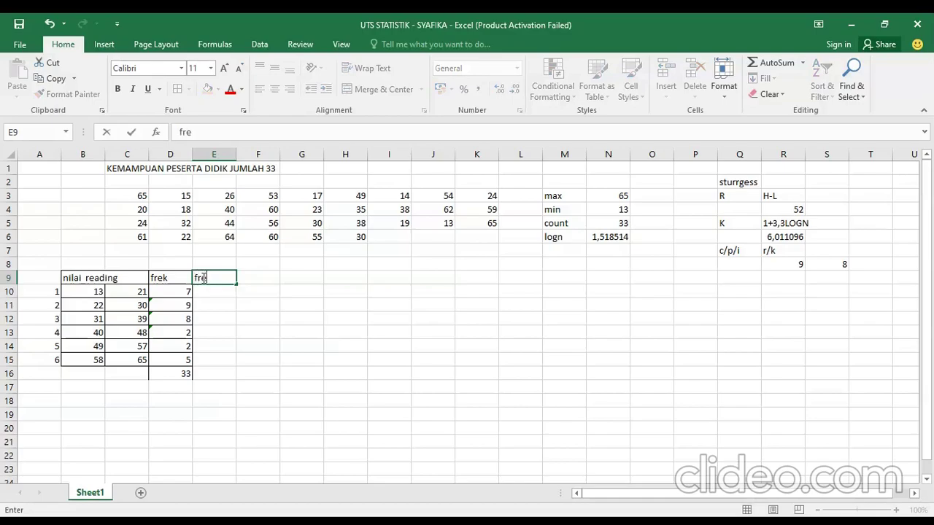
key("BackSpace")
key("BackSpace")
type("ka")
- Add the column headers "fkb" in F9 and "frelatif" in G9
left_click(256, 278)
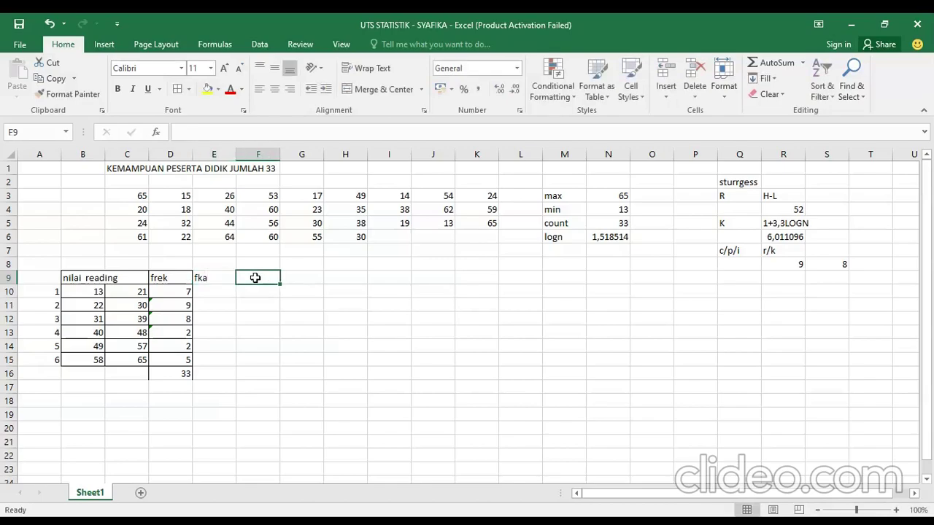
type("fkb")
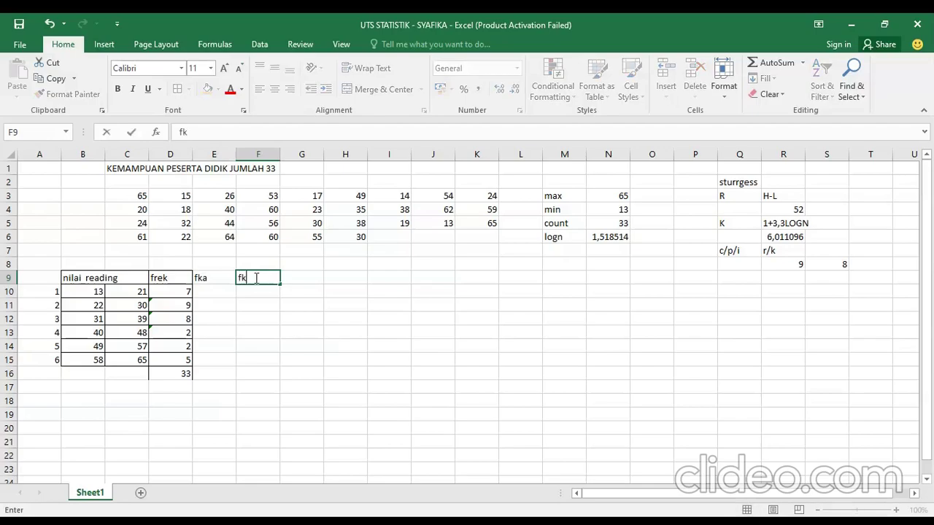
left_click(294, 279)
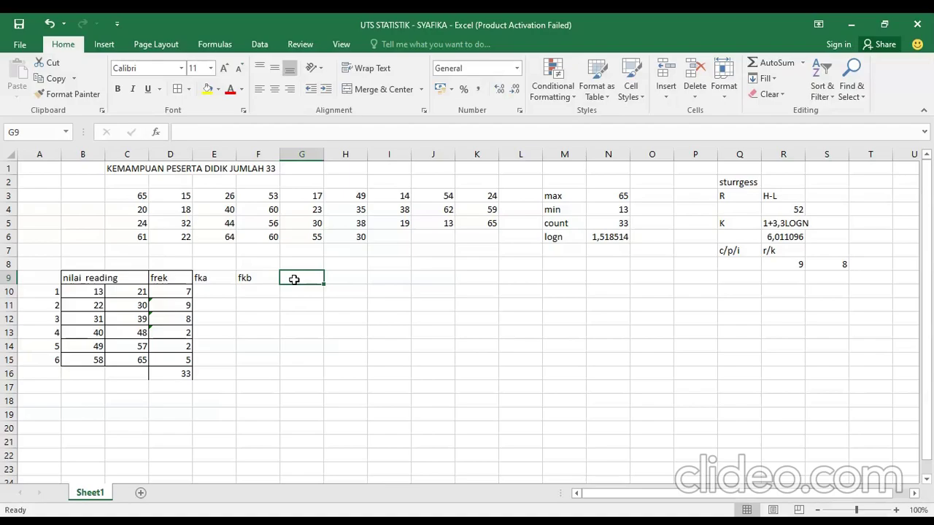
type("f")
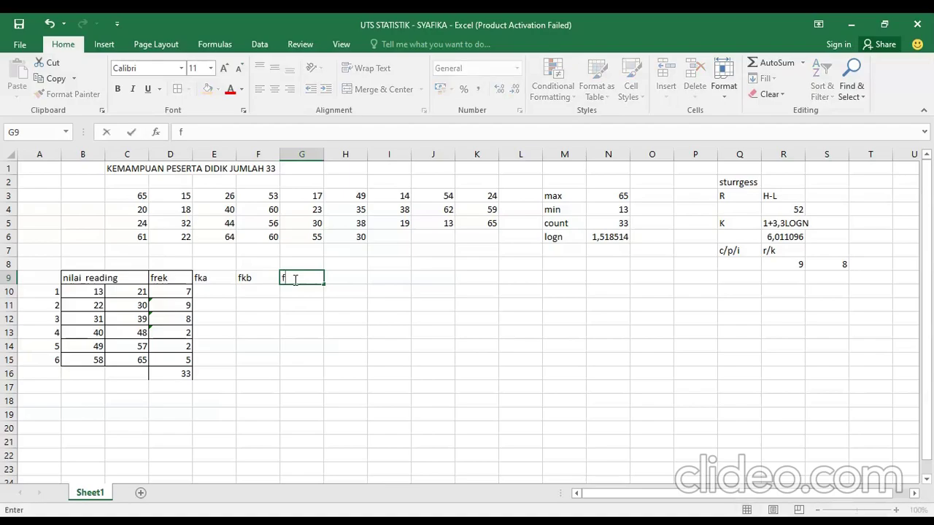
type("relatif")
- Apply all borders to the new fka, fkb and frelatif columns, range E9:G15
left_click_drag(200, 278, 314, 357)
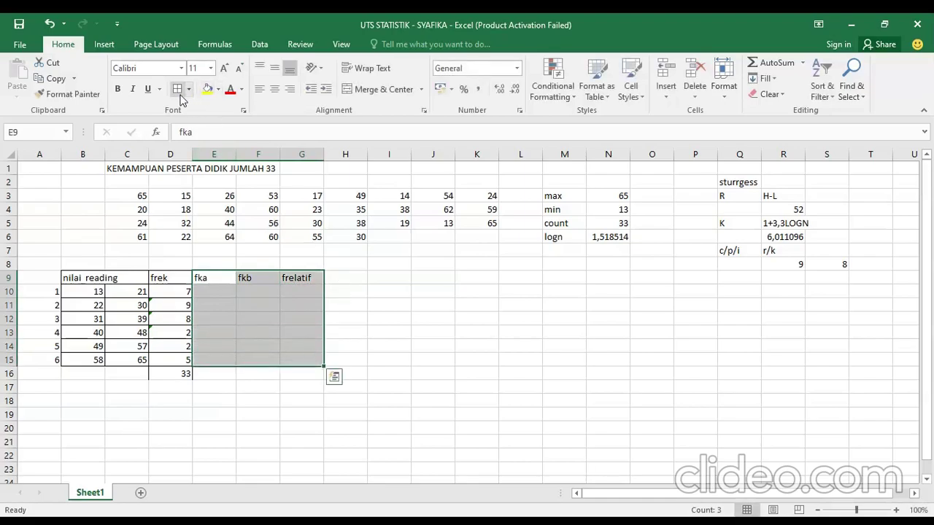
left_click(178, 89)
left_click(274, 292)
left_click(203, 293)
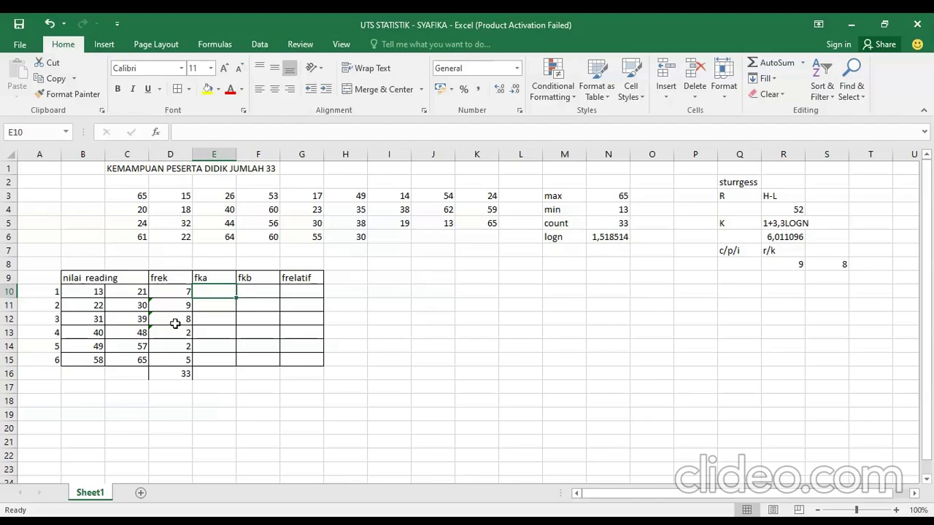
type("=")
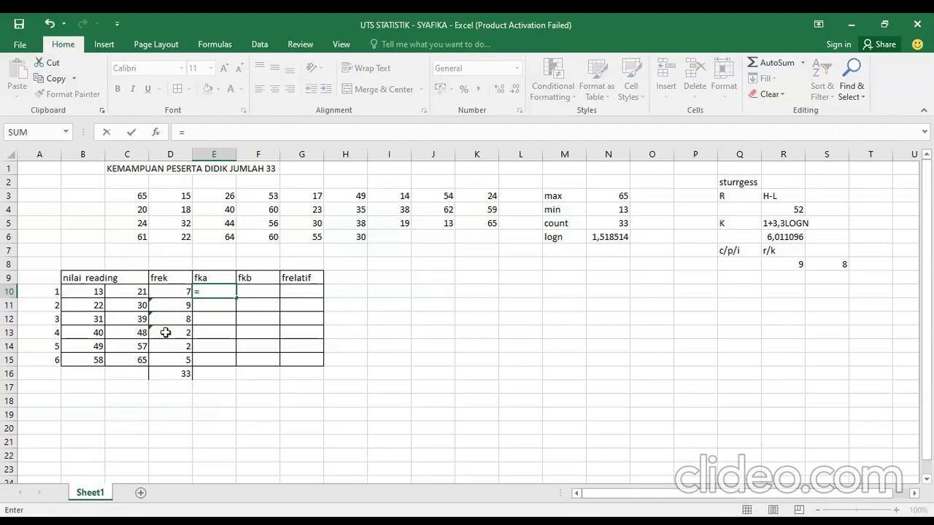
left_click(184, 292)
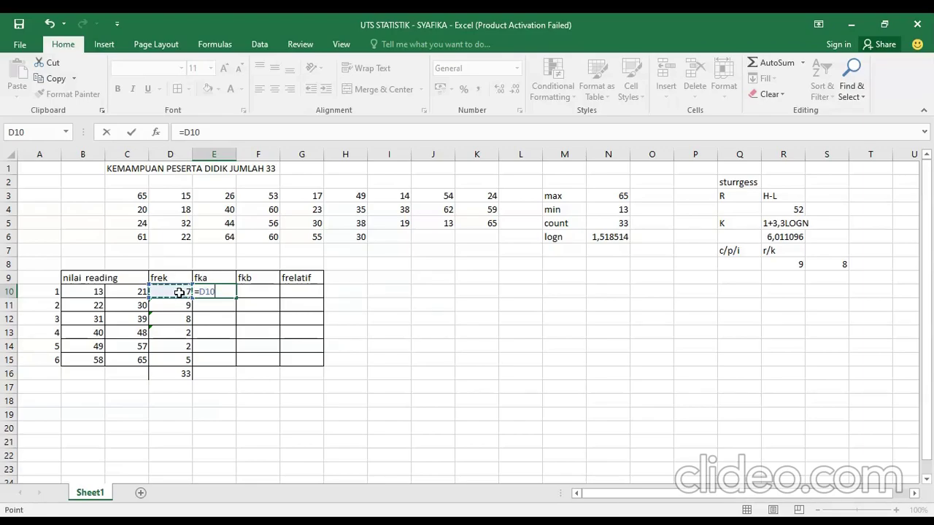
type("+")
left_click(180, 305)
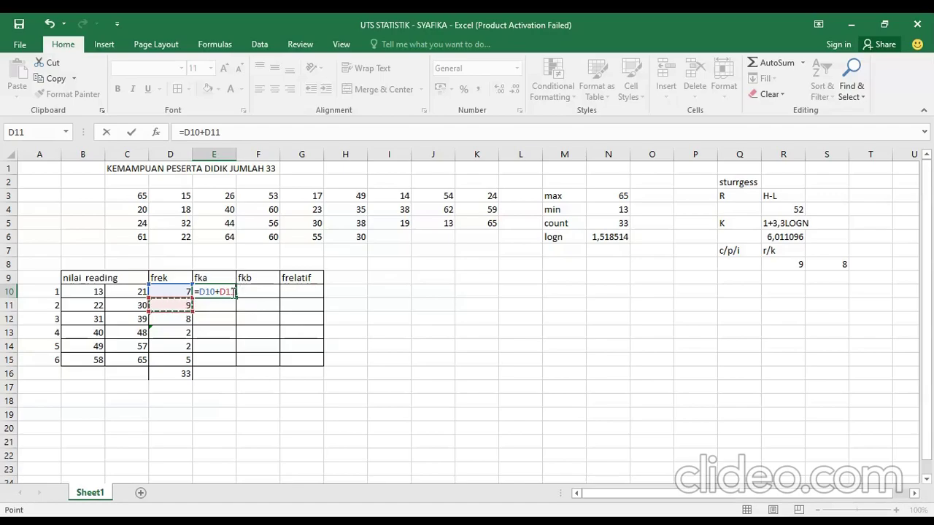
left_click(227, 292)
key("BackSpace")
key("BackSpace")
key("BackSpace")
key("BackSpace")
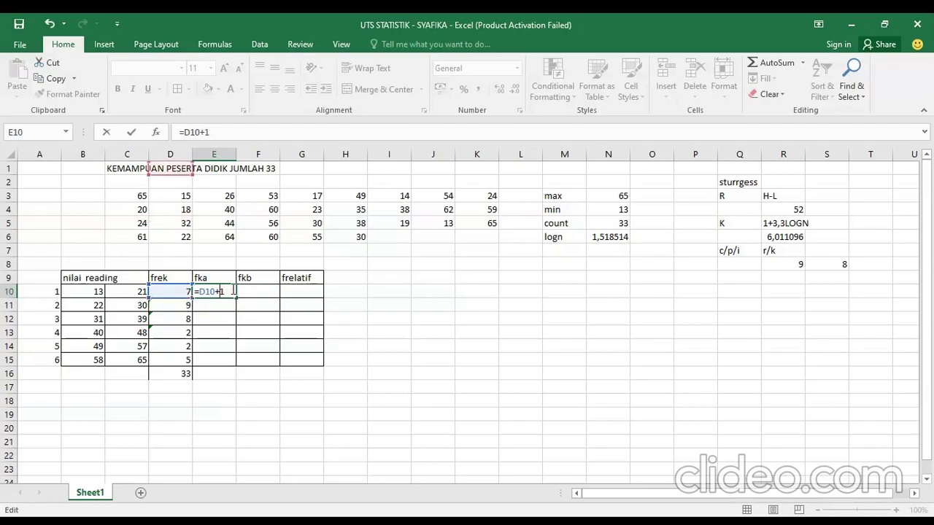
key("BackSpace")
key("BackSpace")
key("BackSpace")
- Enter 7 as the first fka value in E10 and the cumulative formula =E10+D11 in E11
type("7")
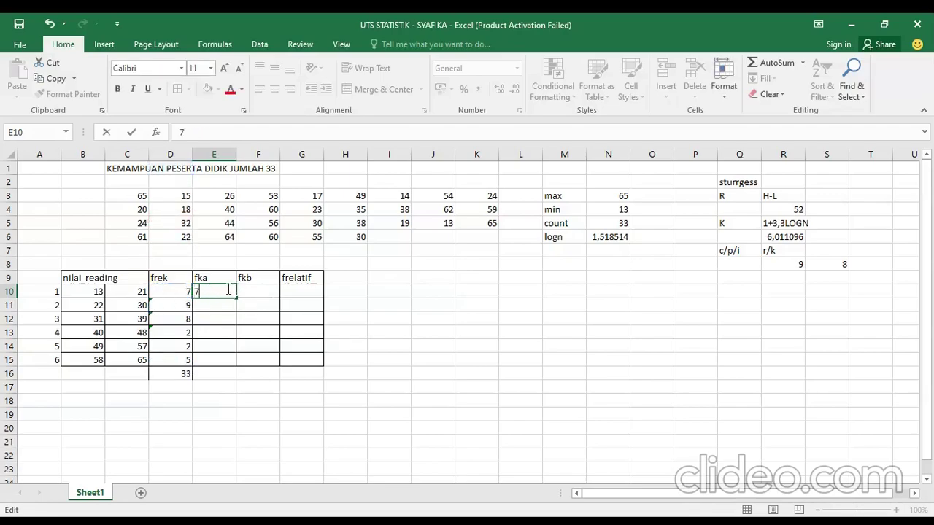
left_click(225, 304)
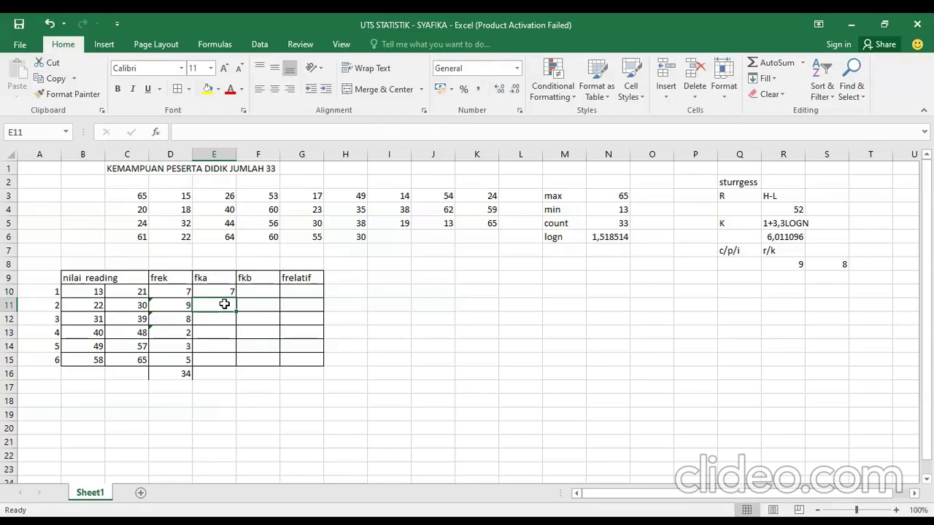
type("=")
left_click(224, 292)
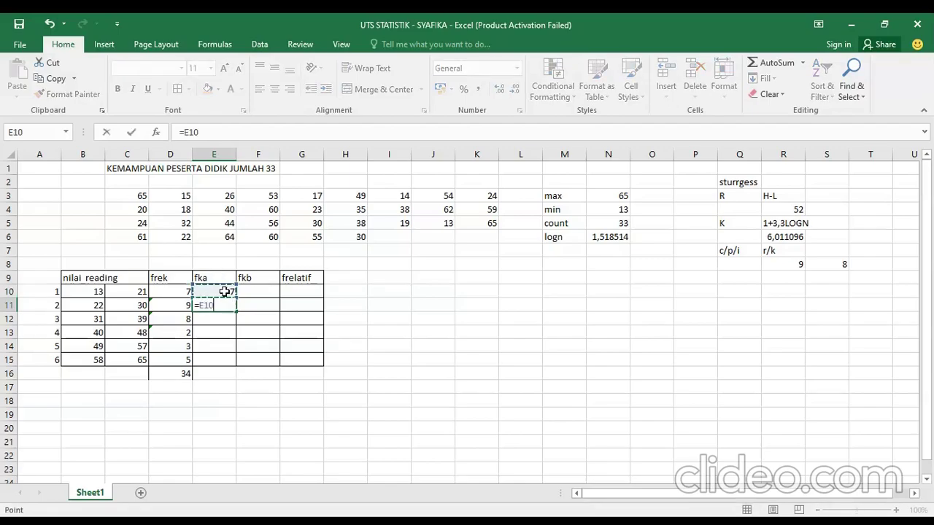
type("+")
left_click(183, 305)
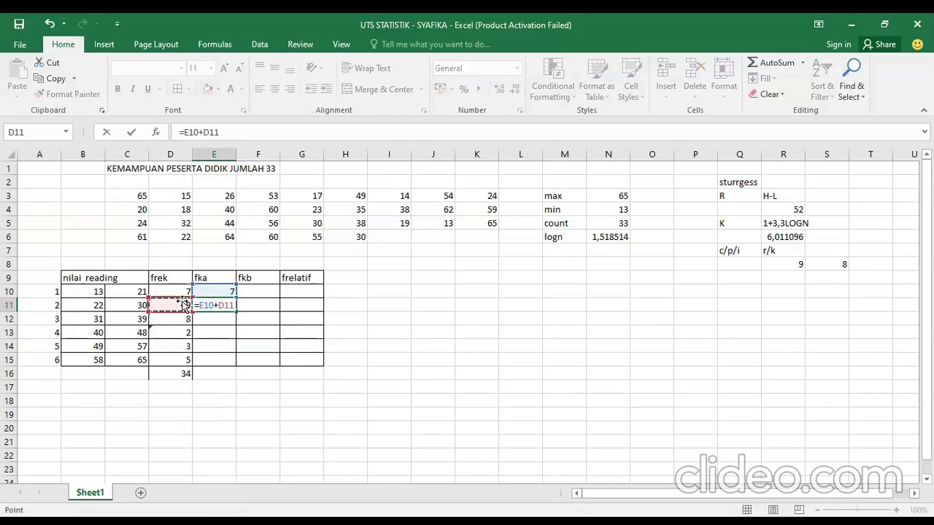
key("Return")
- Calculate class 3's cumulative frequency in E12 with the formula =E11+D12
type("=")
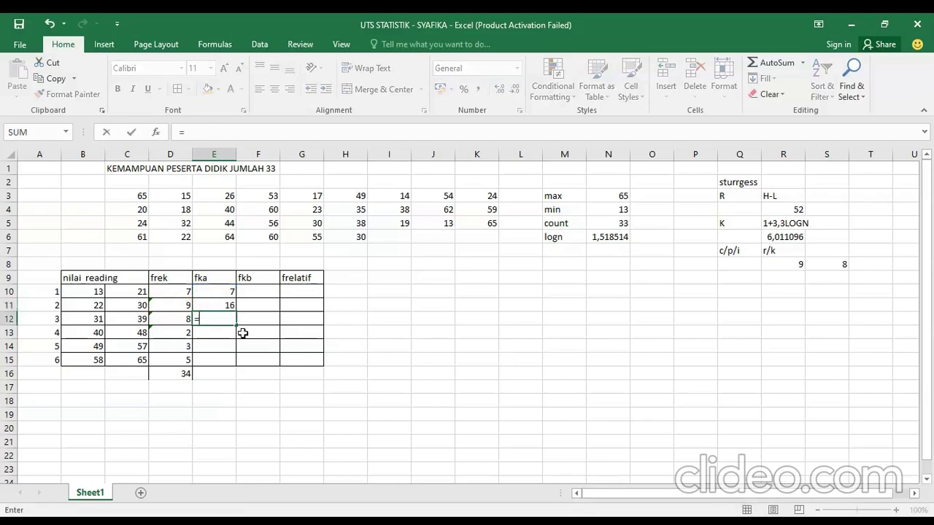
left_click(217, 307)
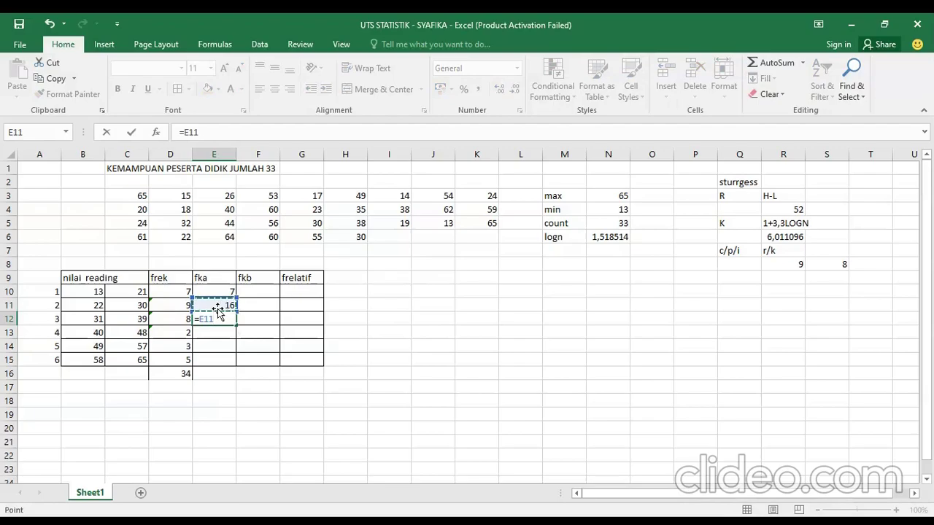
type("=")
key("BackSpace")
type("+")
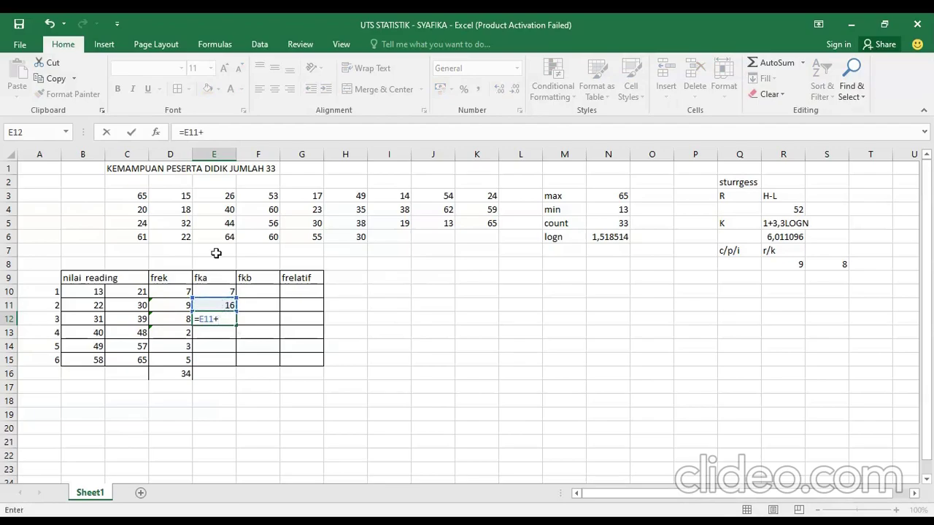
left_click(178, 319)
key("Return")
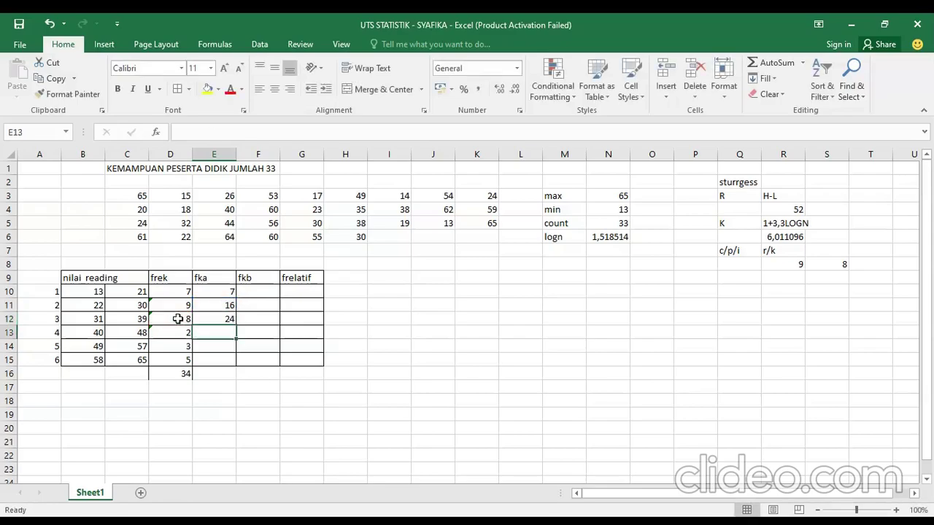
- Calculate class 4's cumulative frequency in E13 with the formula =E12+D13
type("=")
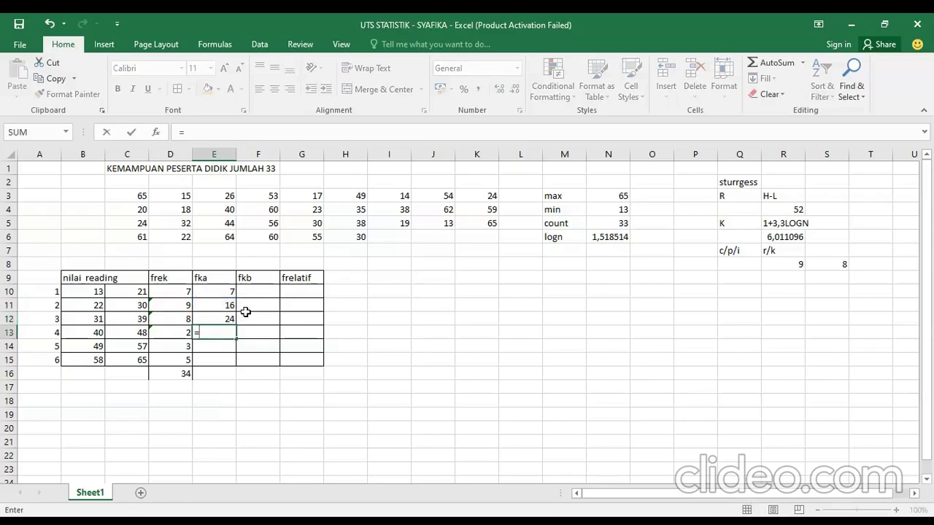
left_click(229, 316)
type("+")
left_click(173, 337)
key("Return")
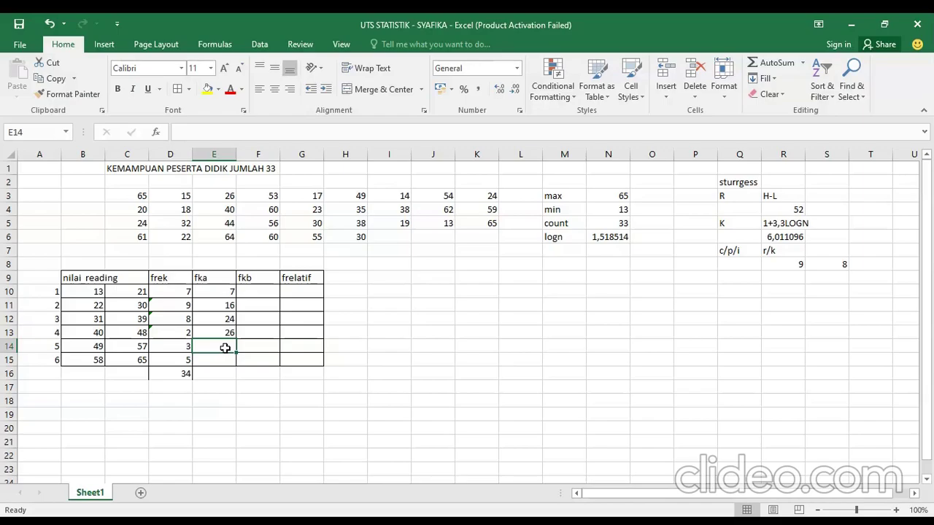
- Calculate class 5's cumulative frequency in E14 with the formula =E13+D14
type("=")
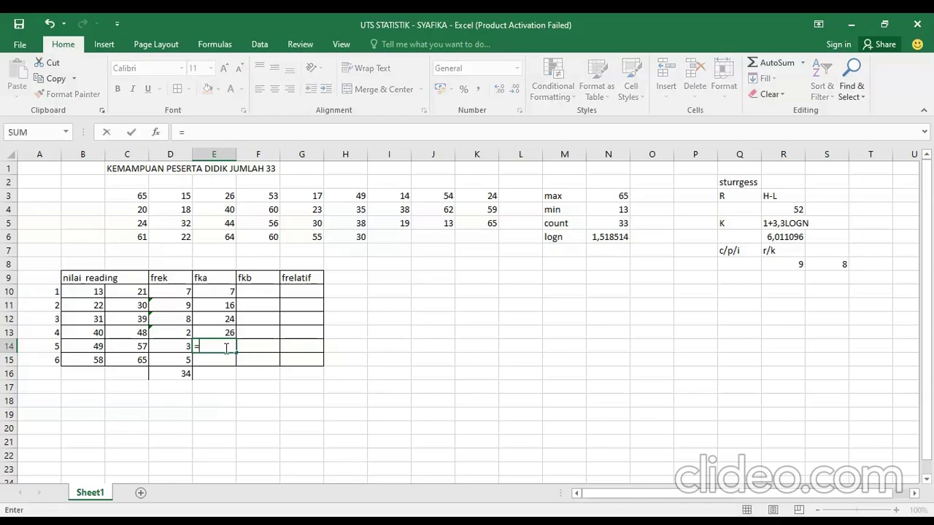
left_click(214, 332)
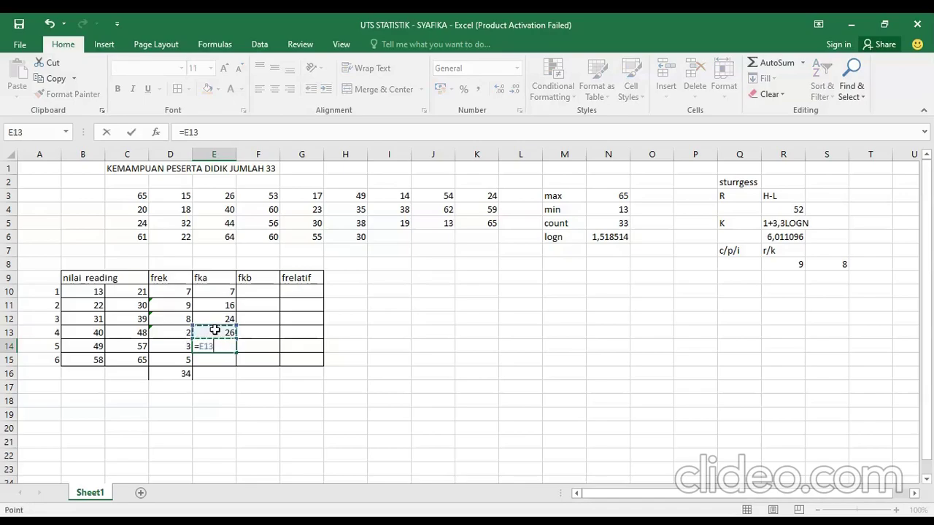
type("+")
left_click(182, 347)
key("Return")
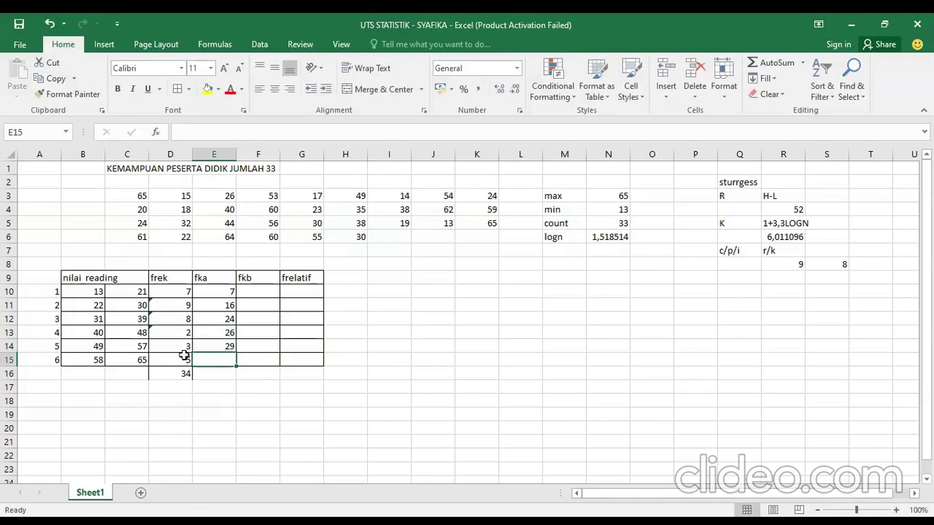
- Calculate class 6's cumulative frequency in E15 with the formula =E14+D15
left_click(222, 348)
left_click(224, 357)
type("=")
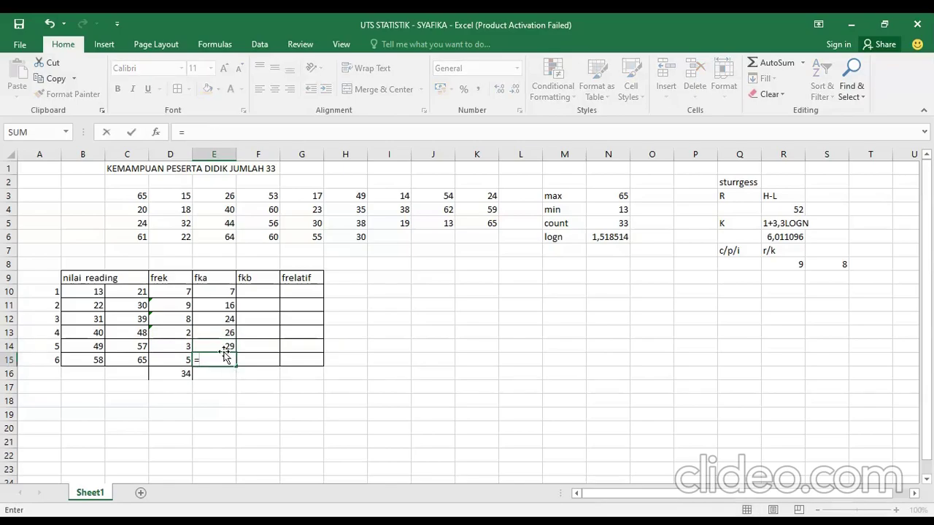
left_click(224, 349)
type("+")
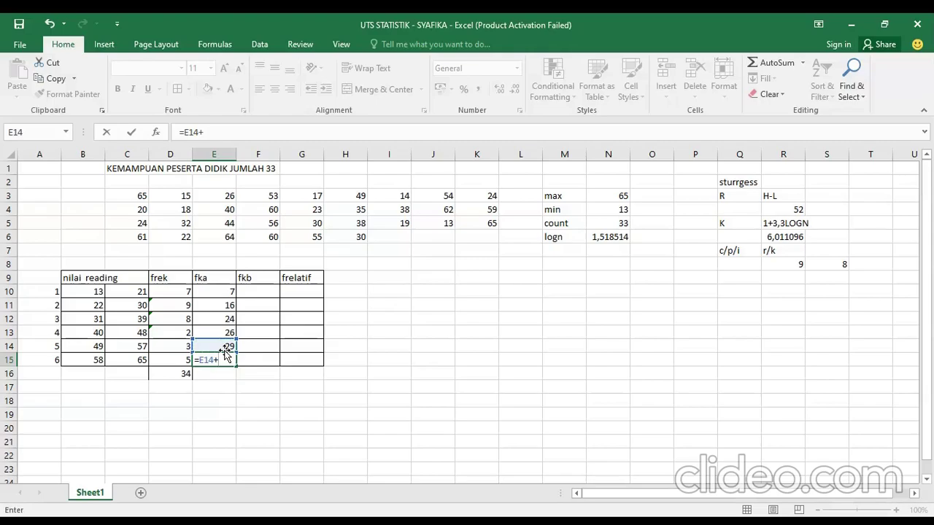
left_click(177, 359)
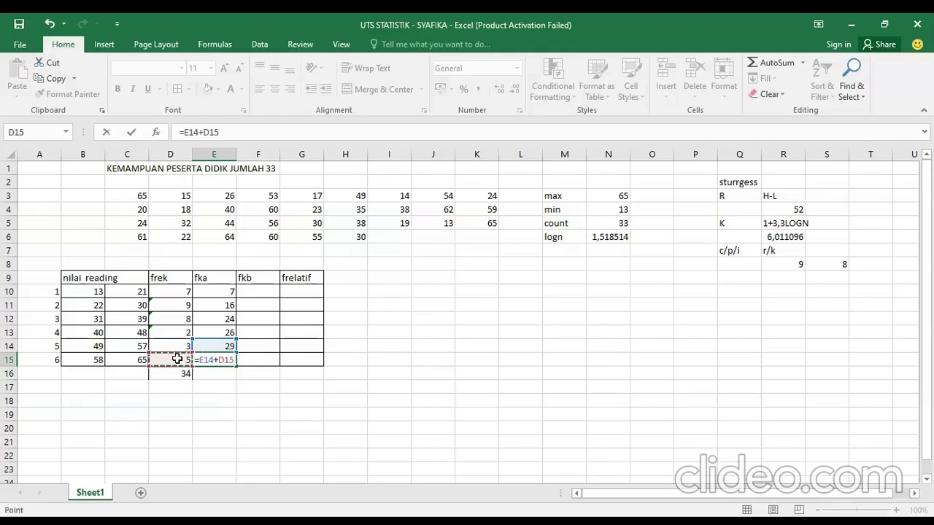
key("Return")
- Change class 6's frequency in D15 to 4, then select the first fkb cell, F10
left_click(181, 360)
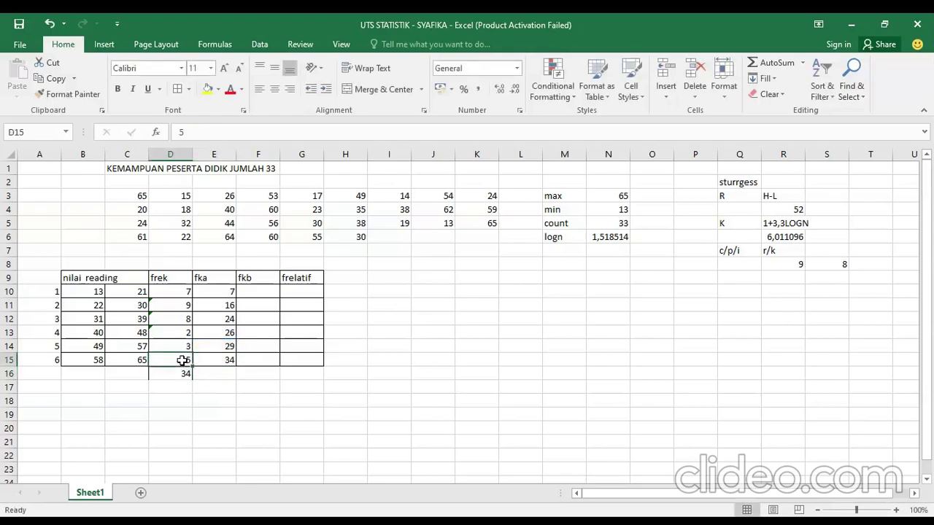
key("BackSpace")
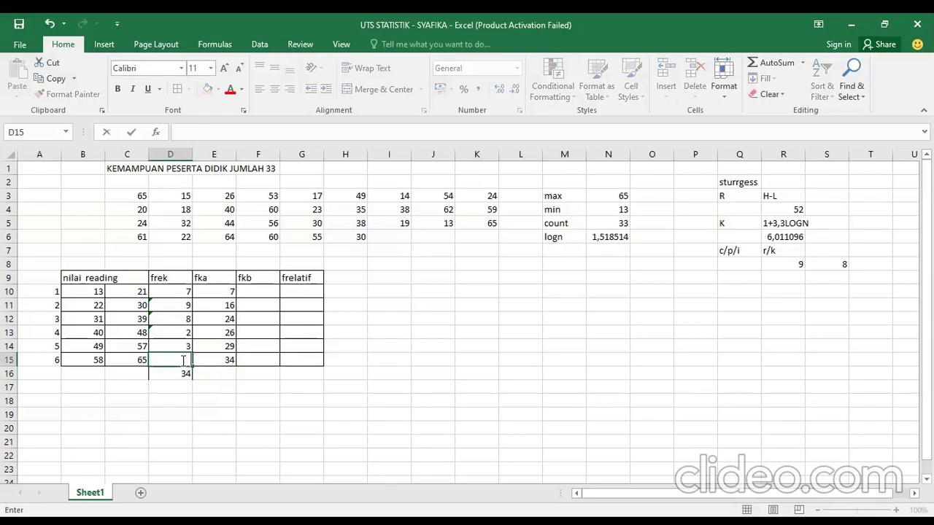
type("4")
left_click(215, 357)
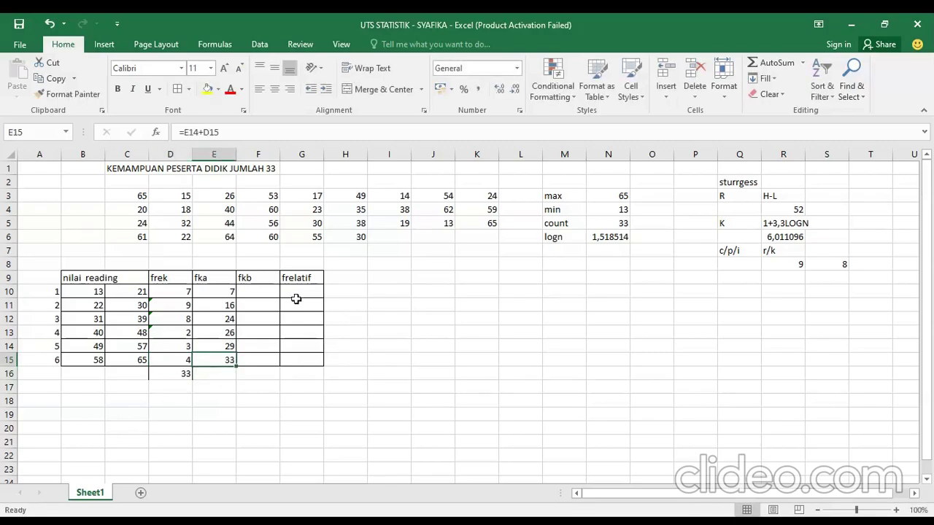
left_click(272, 290)
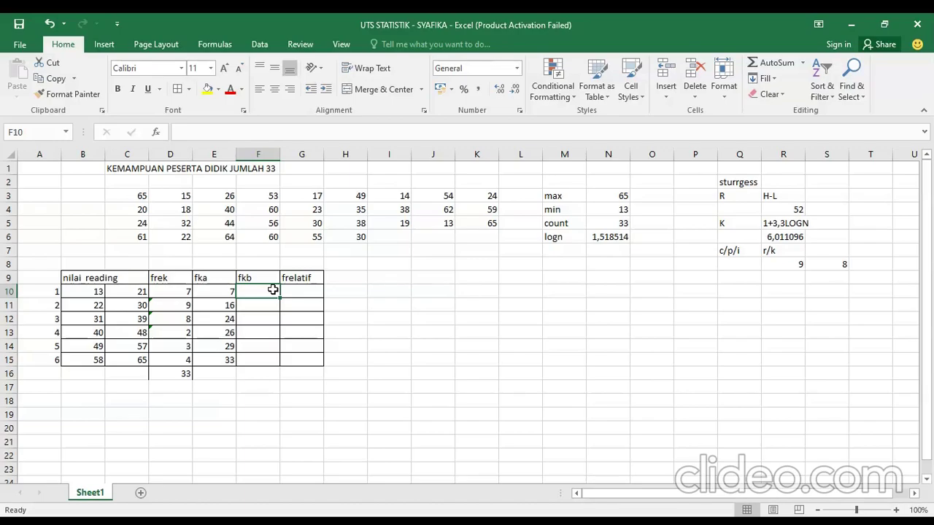
- Enter 7 as class 6's fkb in F15 and calculate class 5's fkb in F14 with the formula =F15+D15
left_click(267, 359)
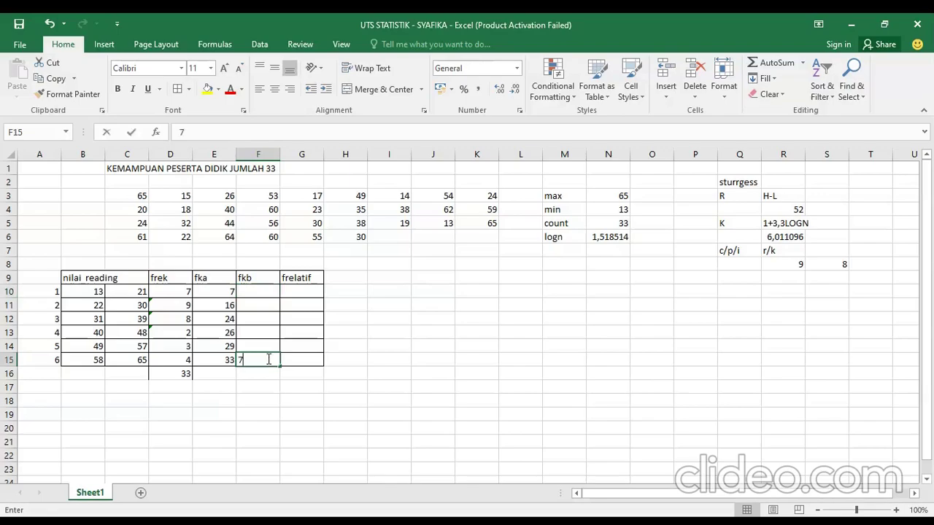
type("7")
left_click(263, 349)
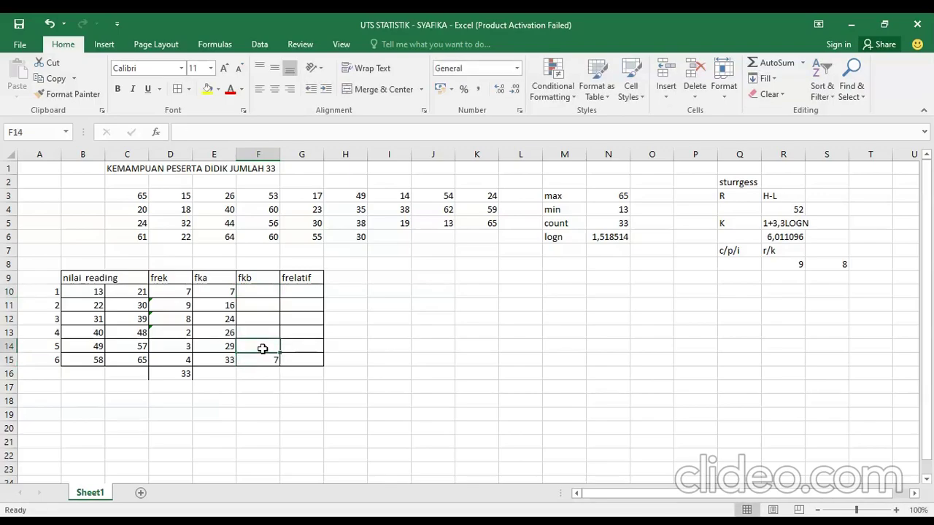
type("=")
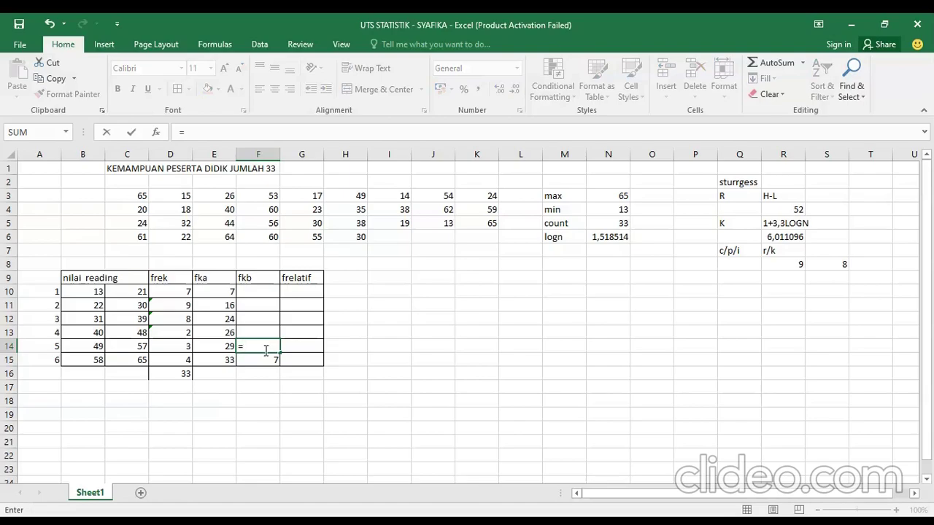
left_click(277, 359)
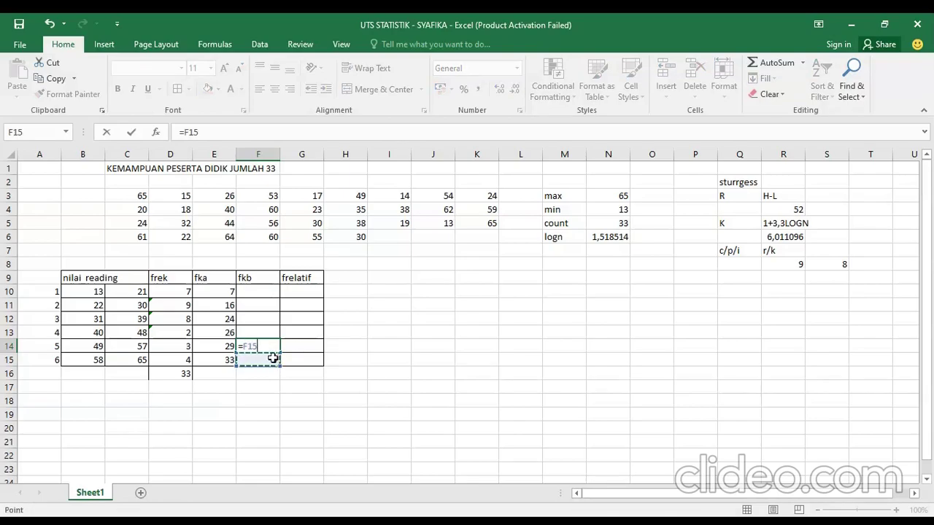
type("+")
left_click(171, 360)
key("Return")
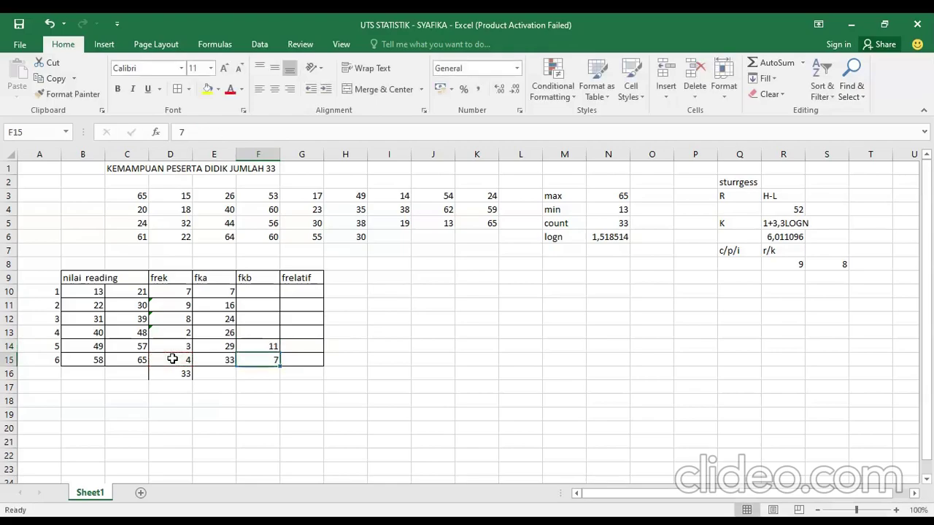
- Calculate class 4's fkb in F13 with the formula =F14+D14
left_click(270, 332)
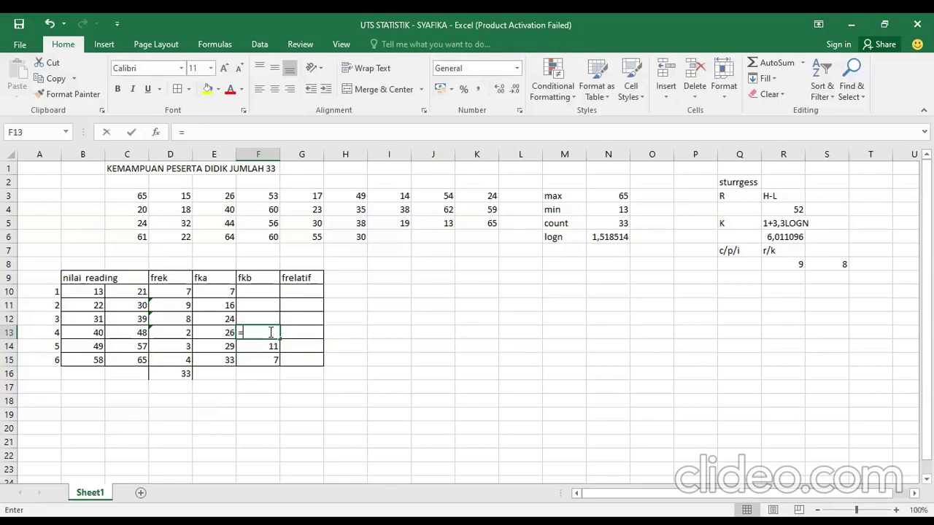
type("=")
left_click(272, 344)
type("+")
left_click(178, 345)
key("Return")
- Calculate class 3's fkb in F12 with the formula =F13+D13
left_click(264, 315)
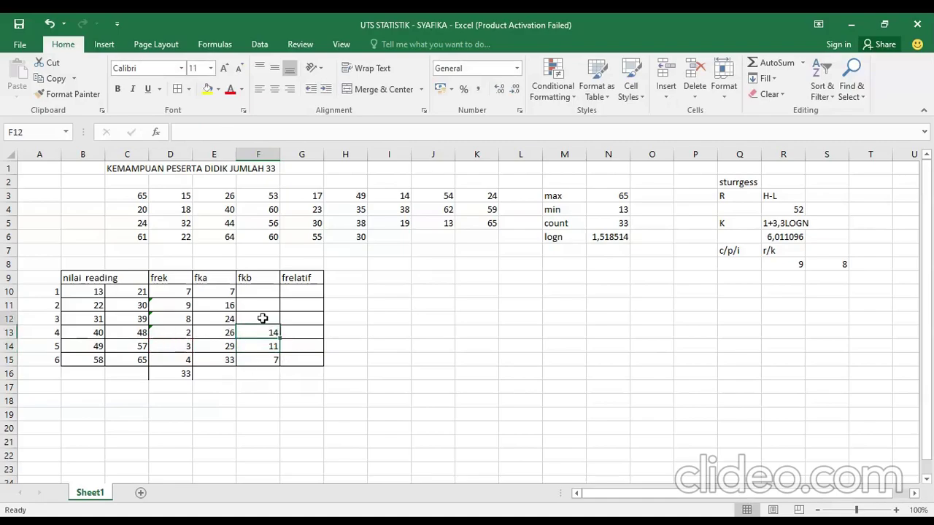
type("=")
left_click(277, 334)
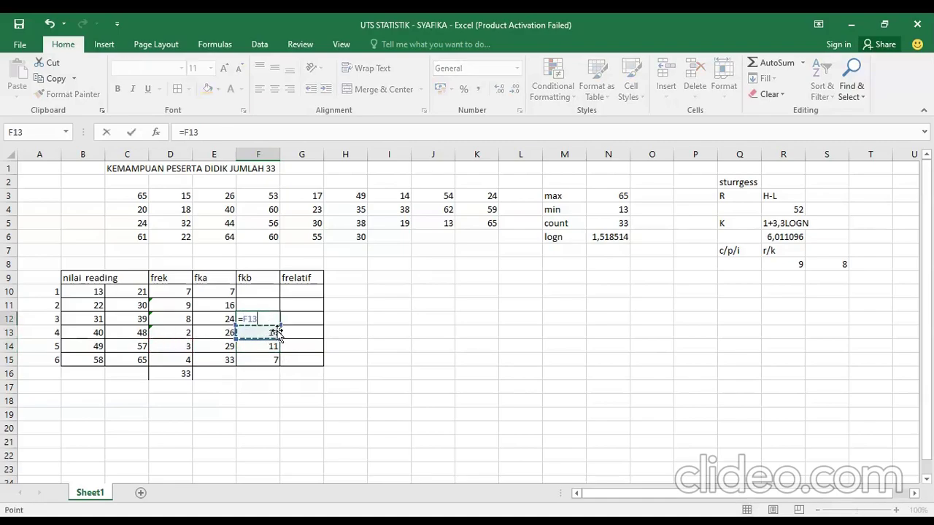
type("+")
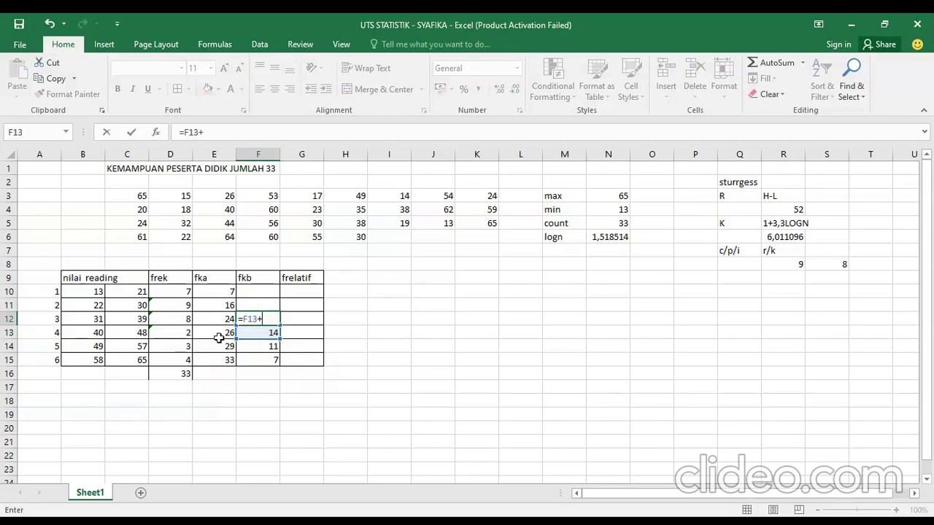
left_click(188, 332)
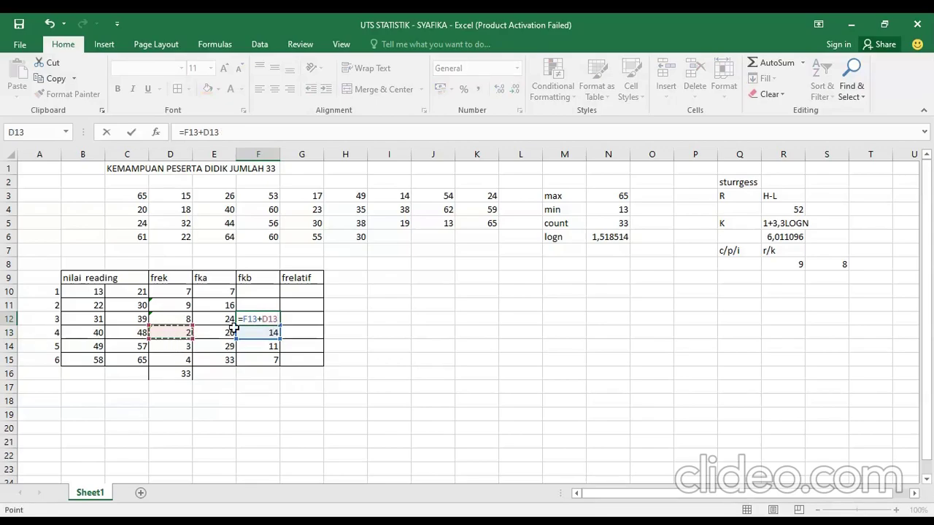
key("Return")
- Try to calculate class 2's fkb in F11 with the formula =F13+D12
left_click(264, 304)
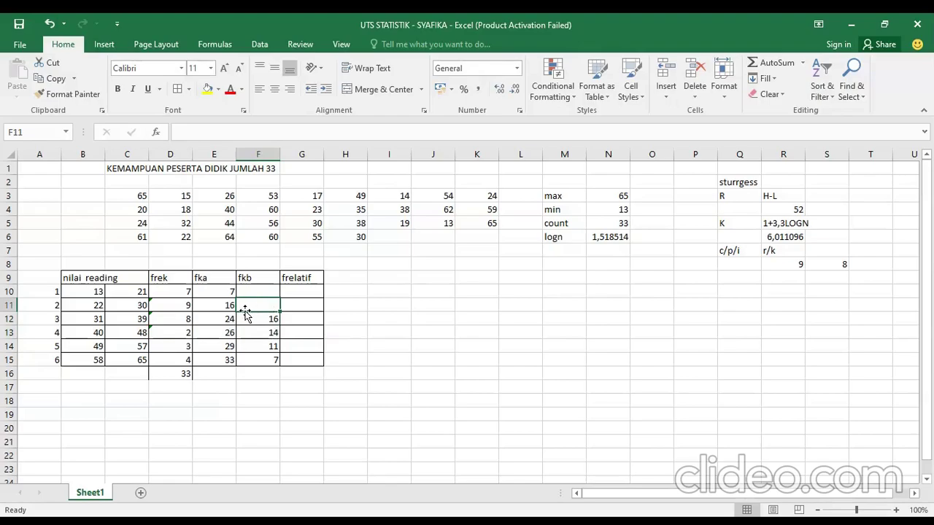
type("=")
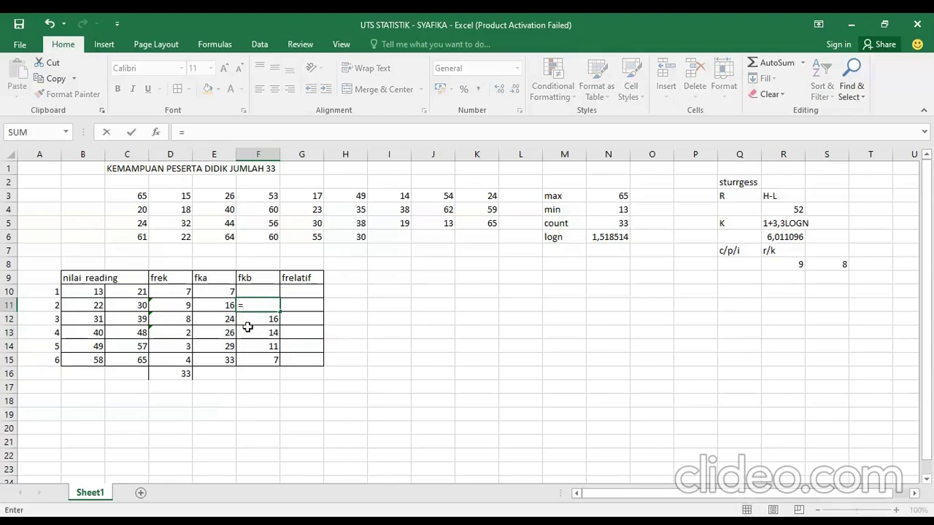
left_click(248, 330)
type("+")
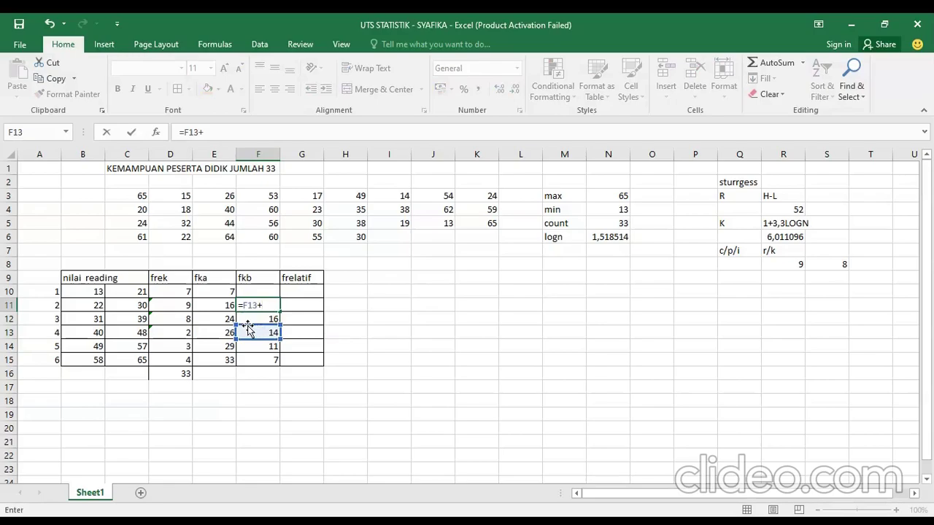
left_click(184, 332)
left_click(182, 321)
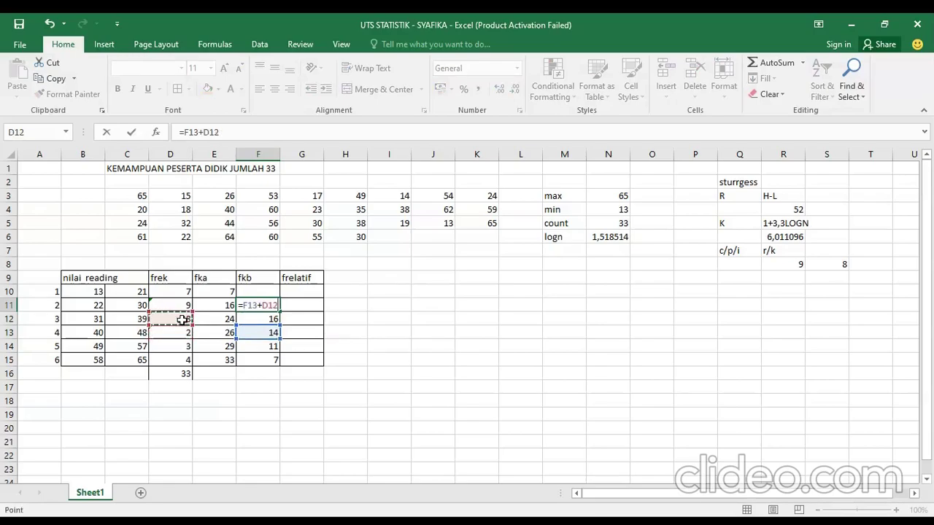
key("Return")
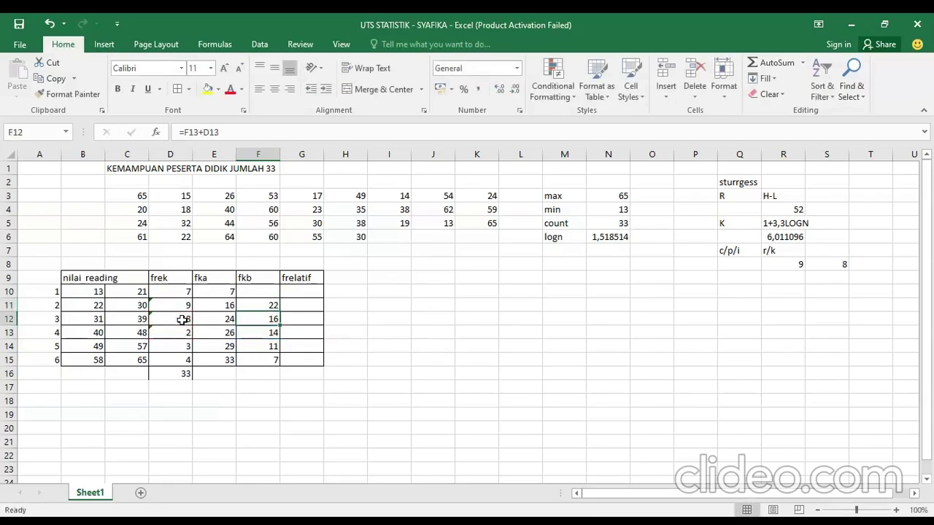
- Try to calculate class 1's fkb in F10 with the formula =F11+D11
left_click(260, 290)
type("=")
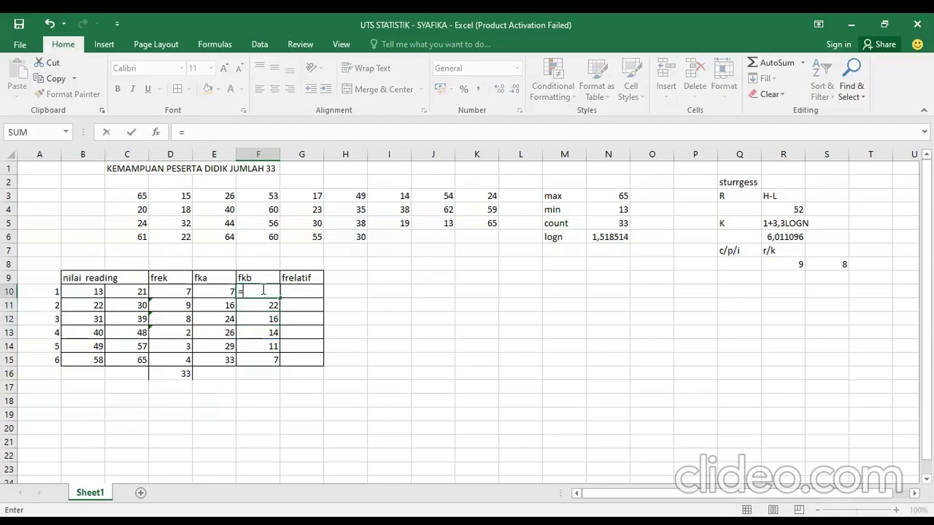
left_click(259, 304)
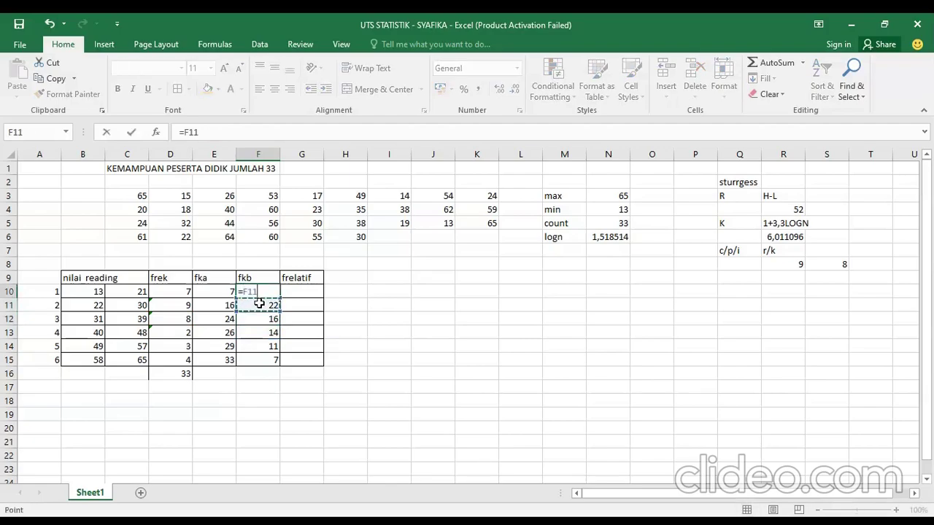
type("+")
left_click(183, 305)
key("Return")
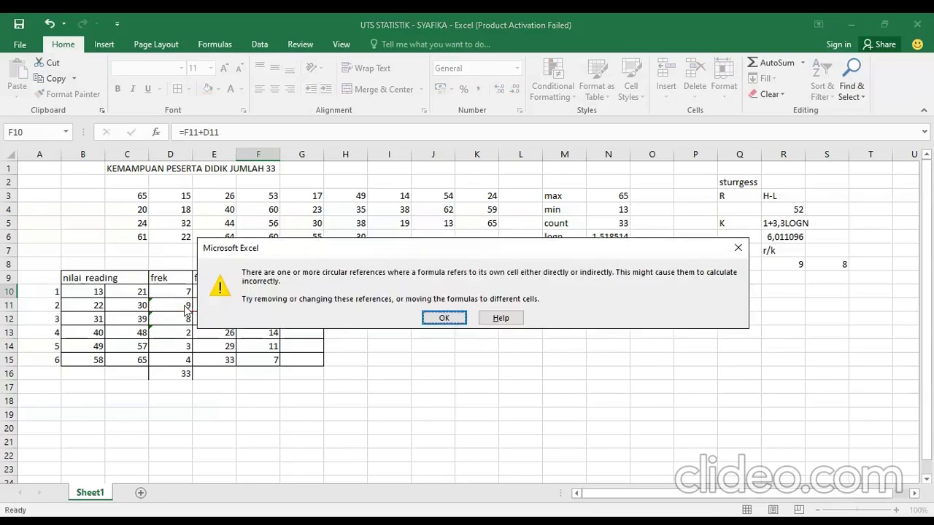
left_click(738, 248)
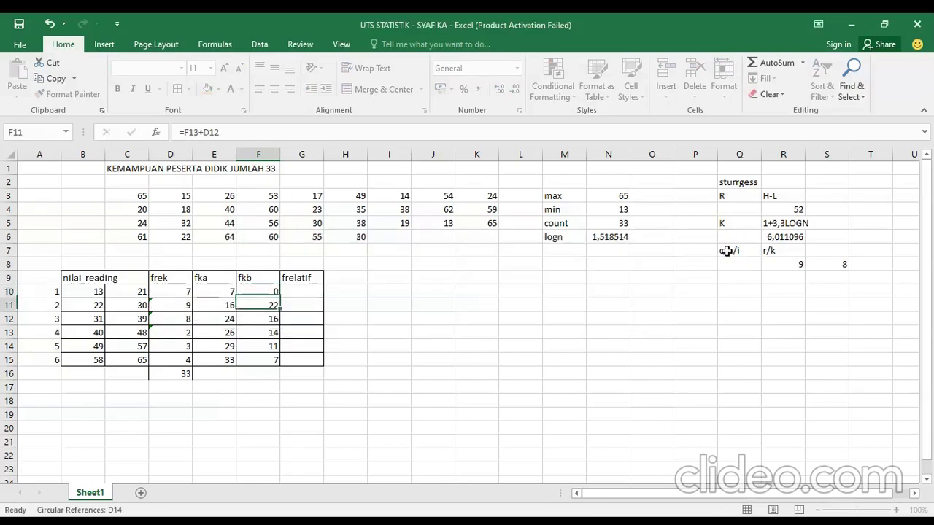
- Clear the fkb formulas of classes 2 and 1 in F11 and F10
left_click(270, 295)
left_click(276, 308)
key("BackSpace")
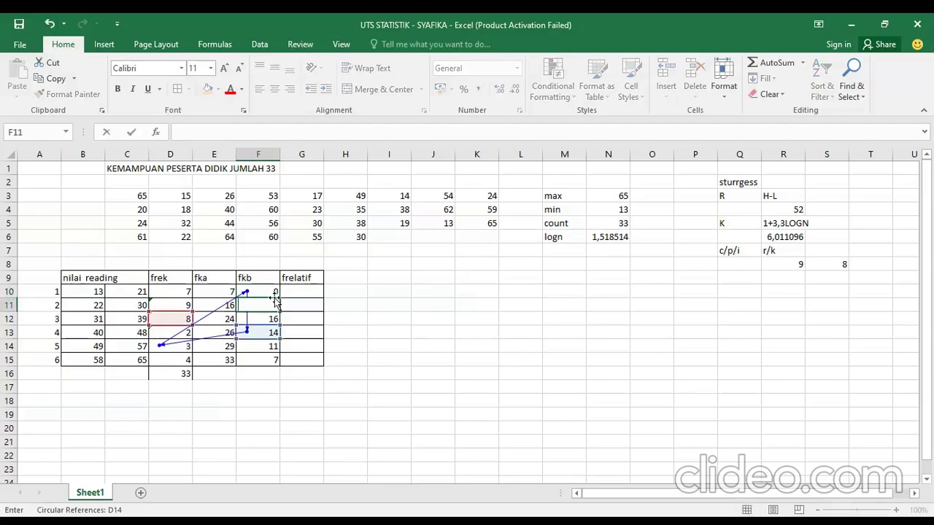
left_click(270, 291)
key("BackSpace")
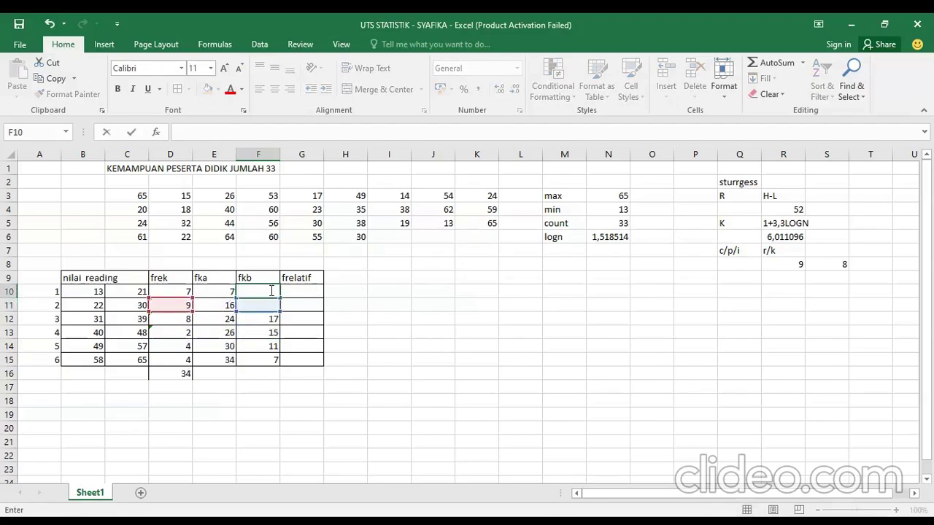
- Re-enter 7 as class 6's fkb in F15
left_click(266, 361)
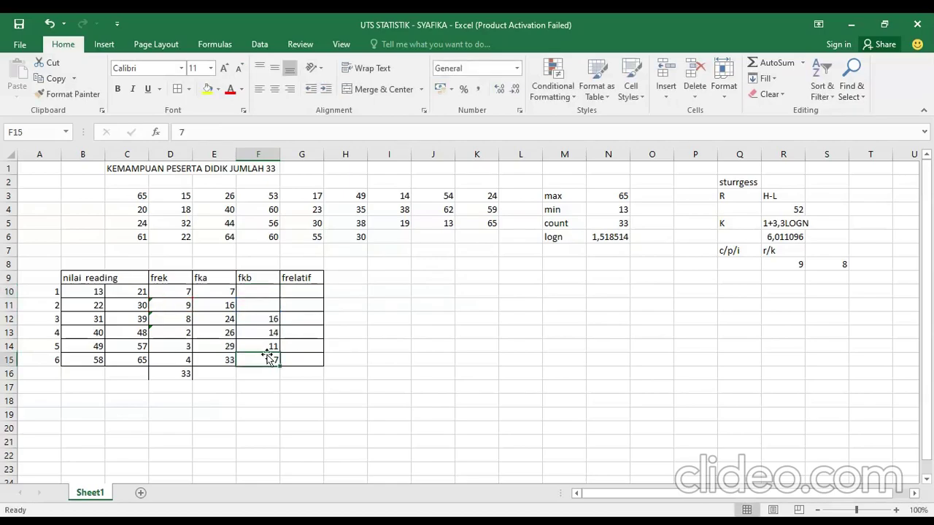
key("BackSpace")
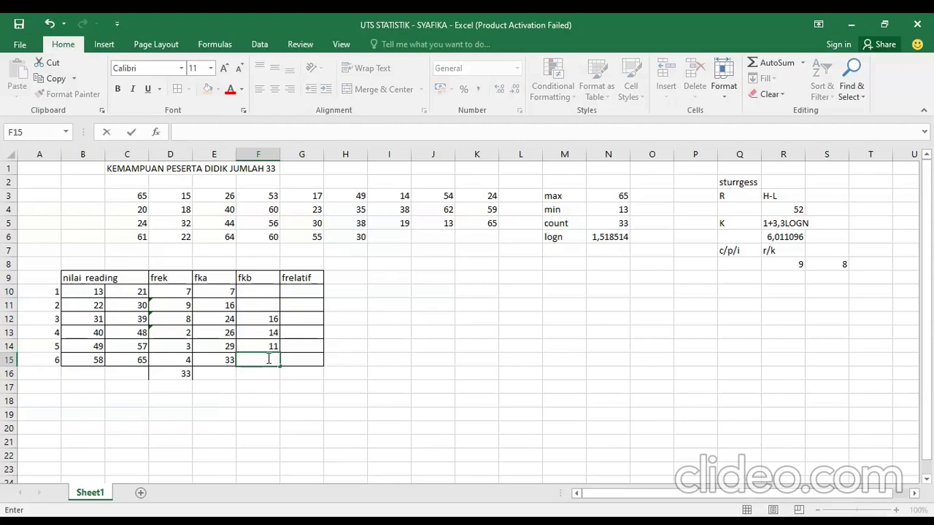
type("7")
- Calculate class 2's fkb in F11 with the formula =F12+D12
left_click(267, 310)
type("=")
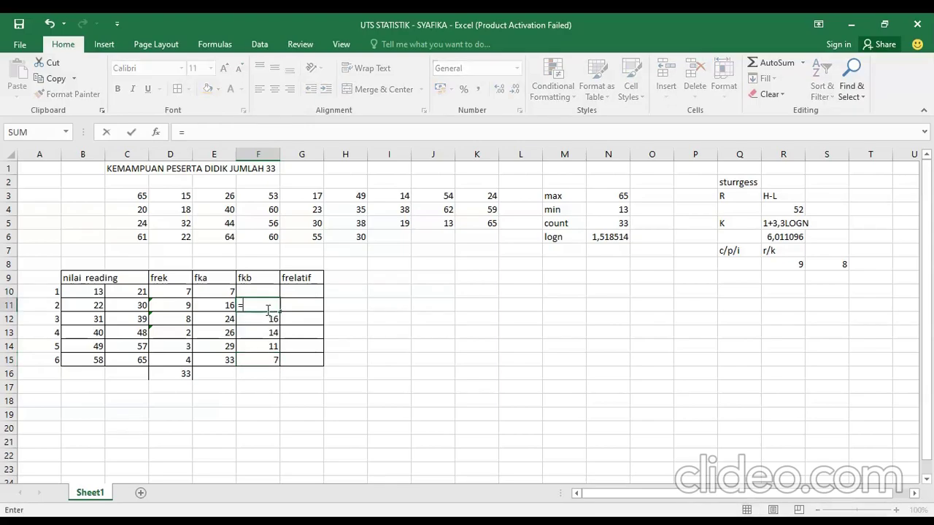
left_click(272, 320)
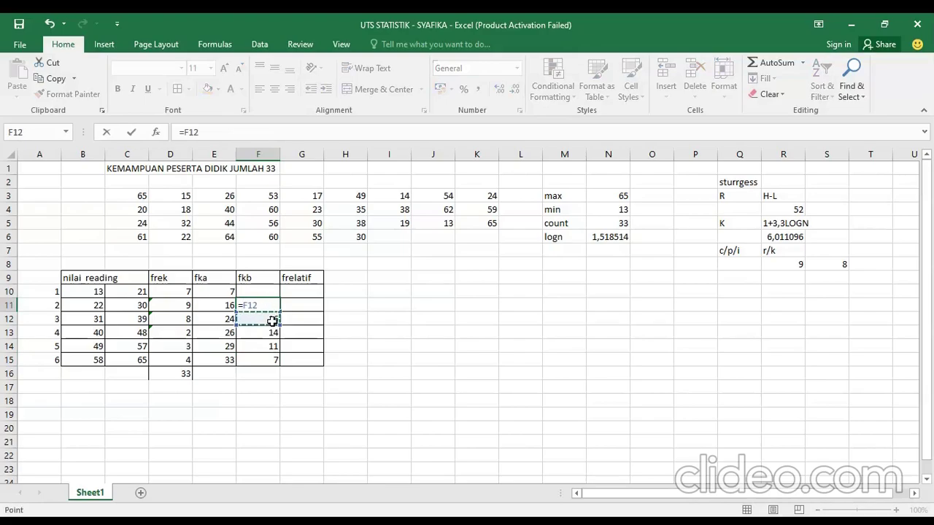
type("+")
left_click(168, 317)
key("Return")
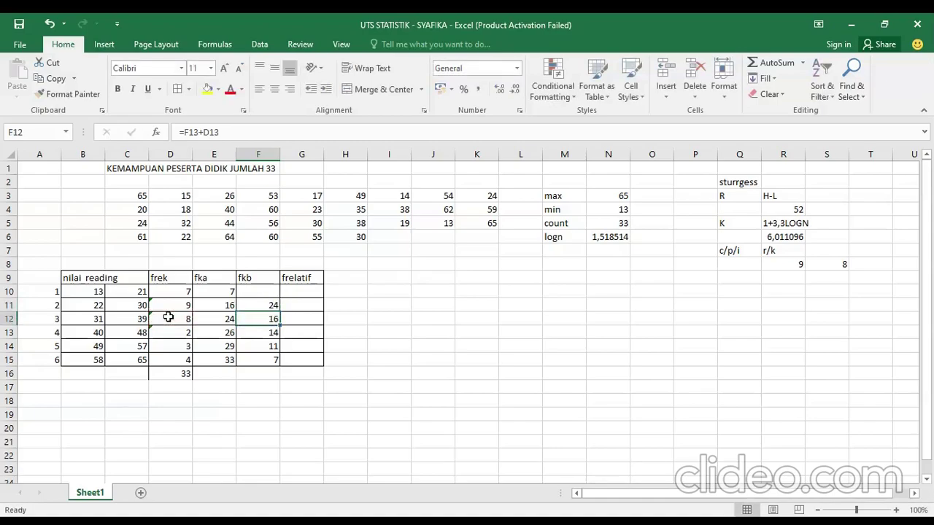
- Try the formula =F11+D11 again for class 1's fkb in F10, and undo the entry
left_click(264, 290)
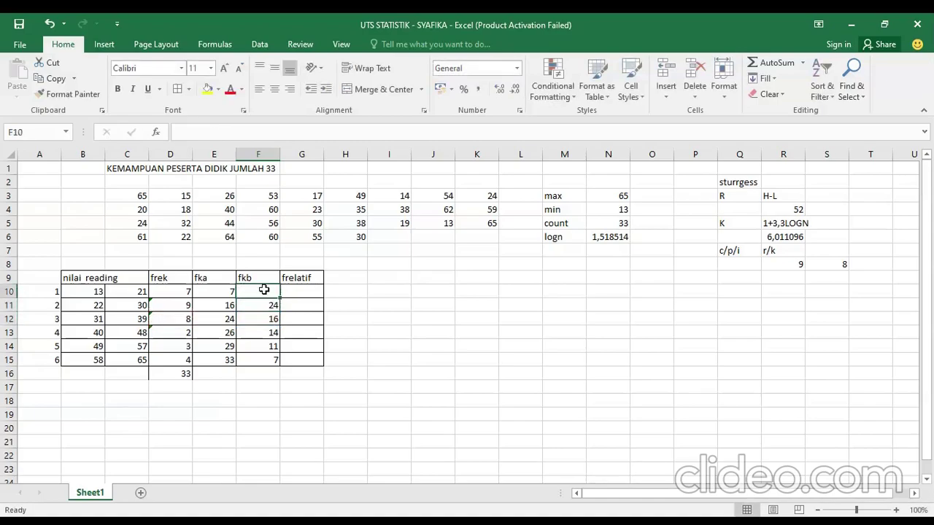
type("=")
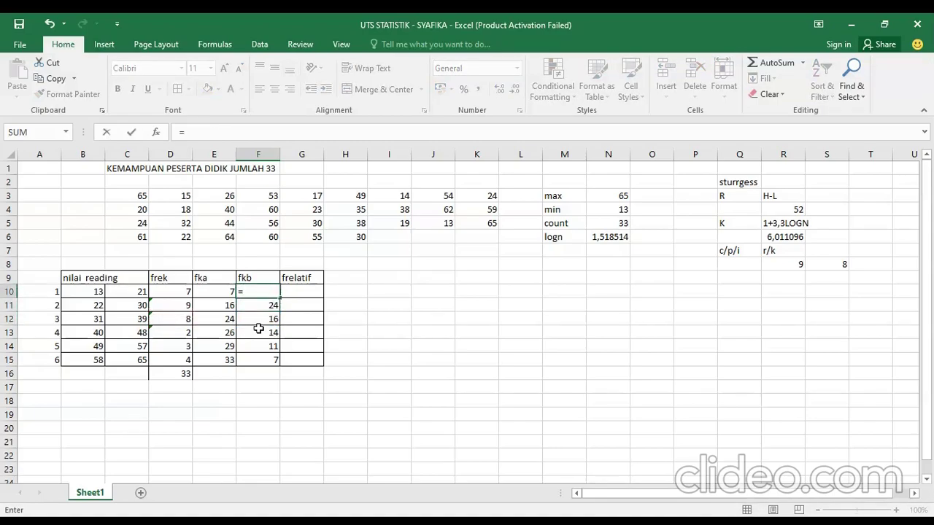
left_click(257, 307)
type("+")
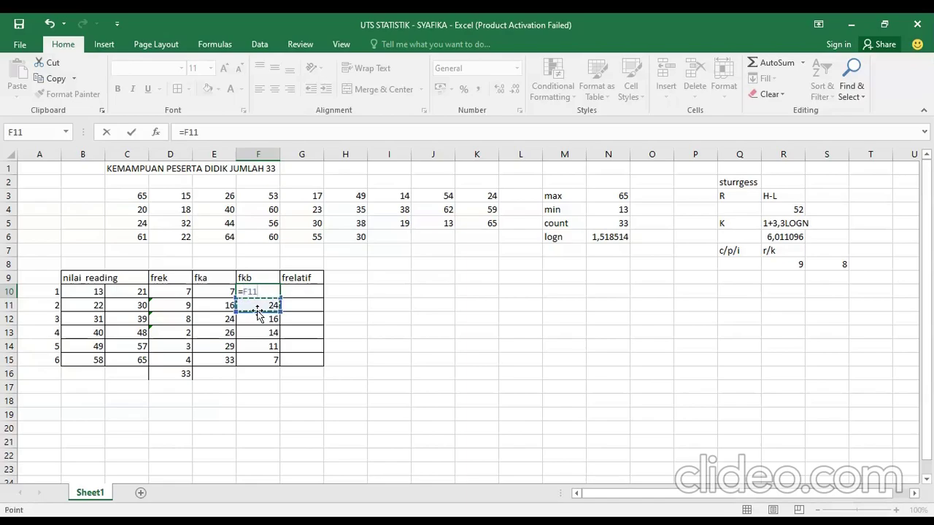
left_click(184, 306)
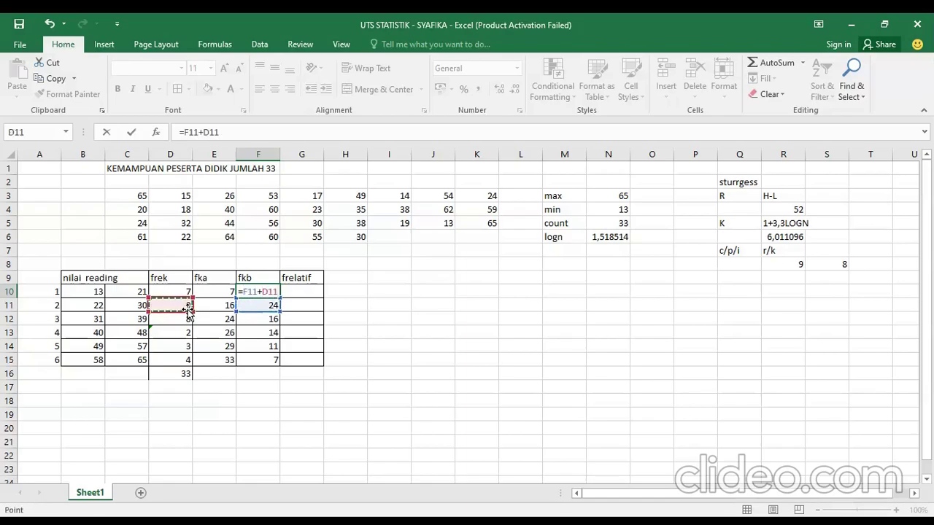
key("Return")
left_click(442, 318)
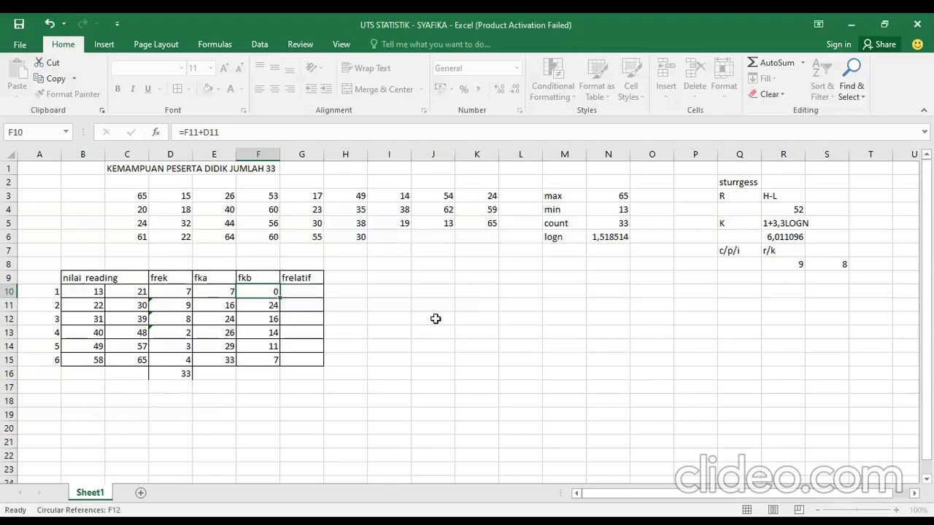
left_click(270, 294)
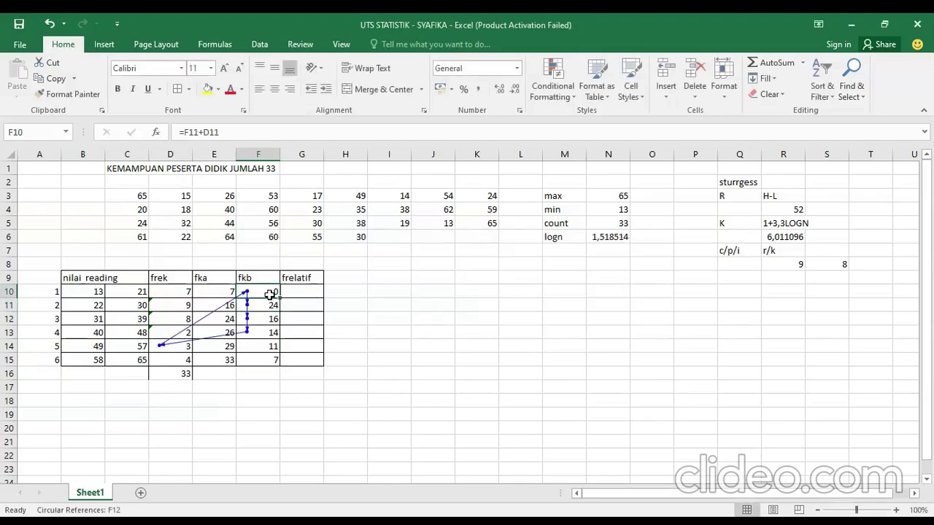
left_click(48, 23)
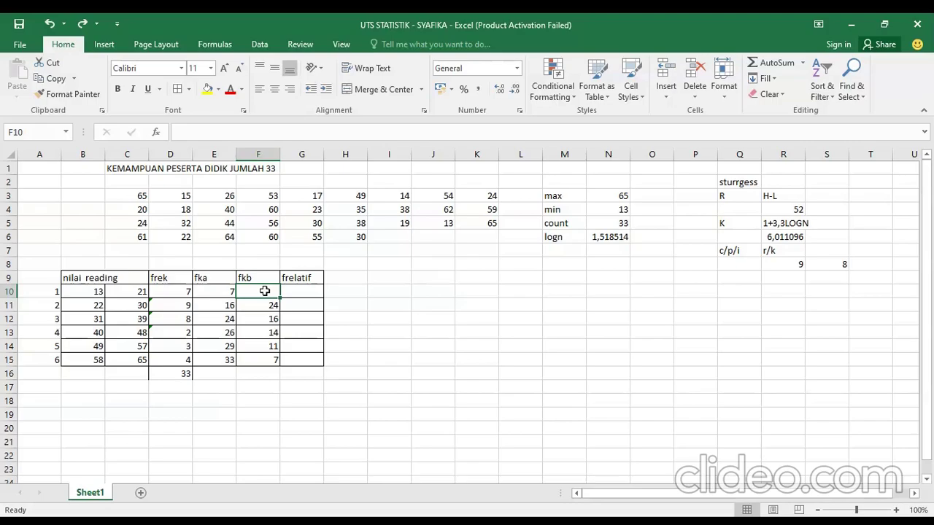
- Enter 33 as class 1's fkb in F10, and select class 6's fka cell, E15
type("33")
left_click(299, 288)
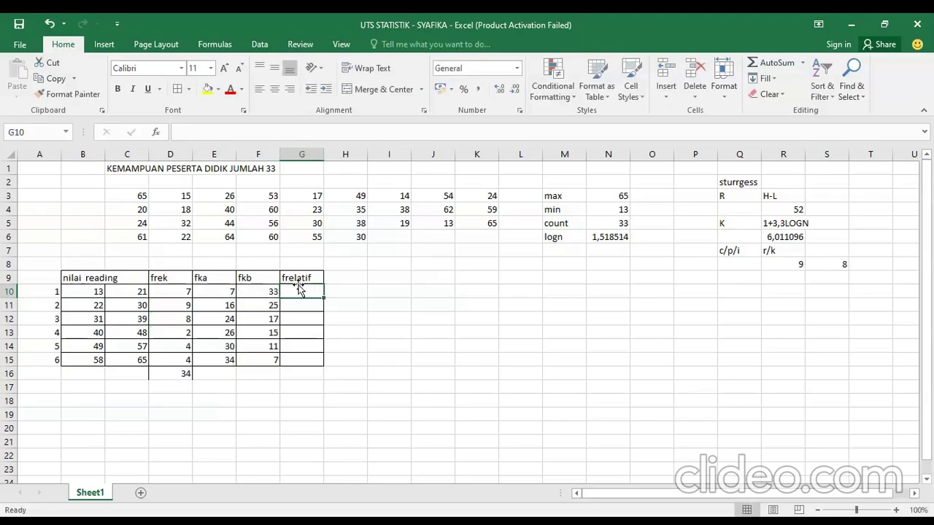
left_click(228, 360)
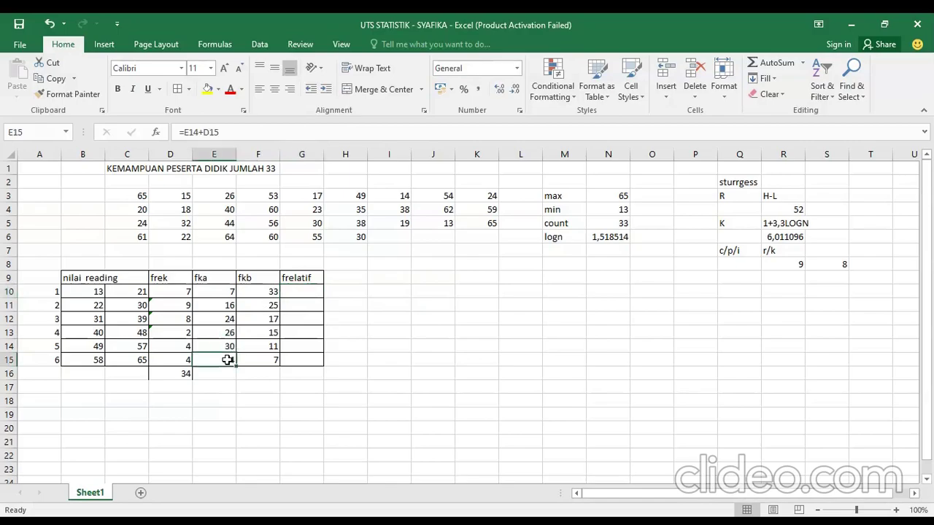
- Enter 33 as class 6's fka in E15 and as the frek column total in D16
double_click(228, 360)
type("33")
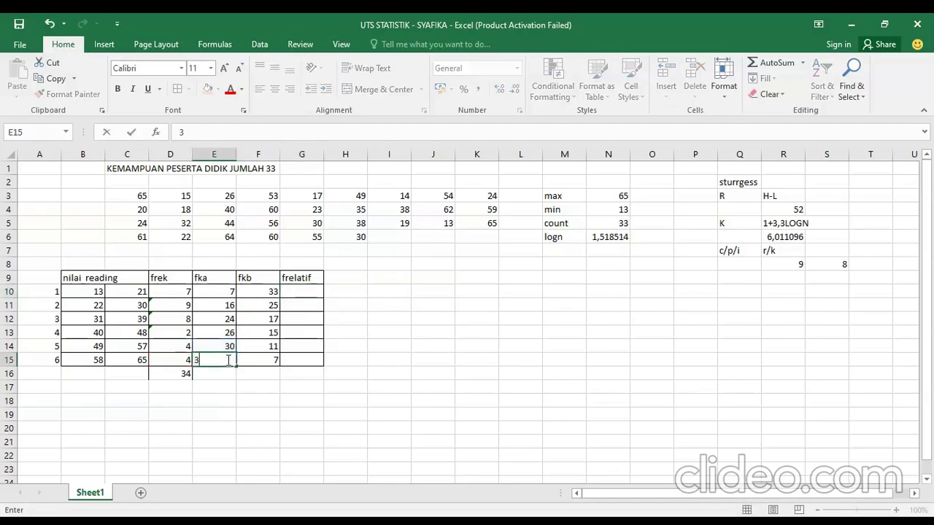
left_click(174, 372)
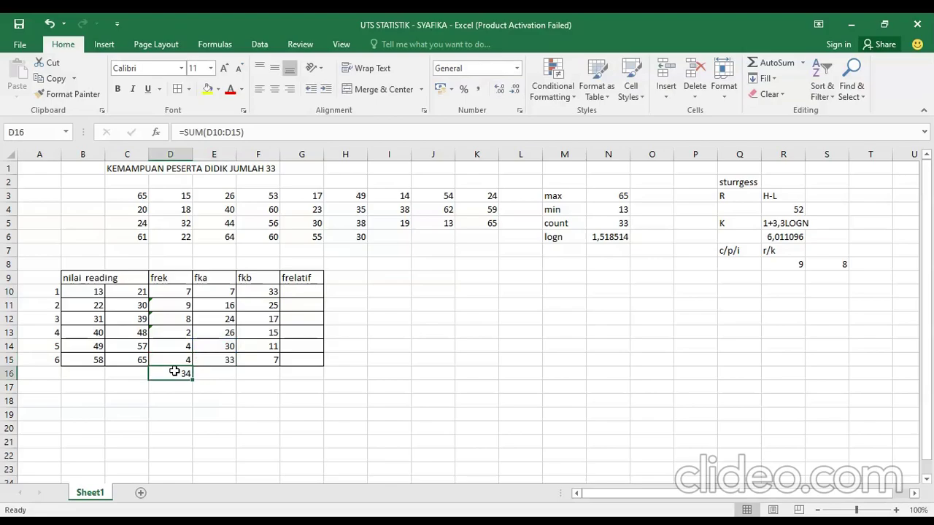
double_click(174, 372)
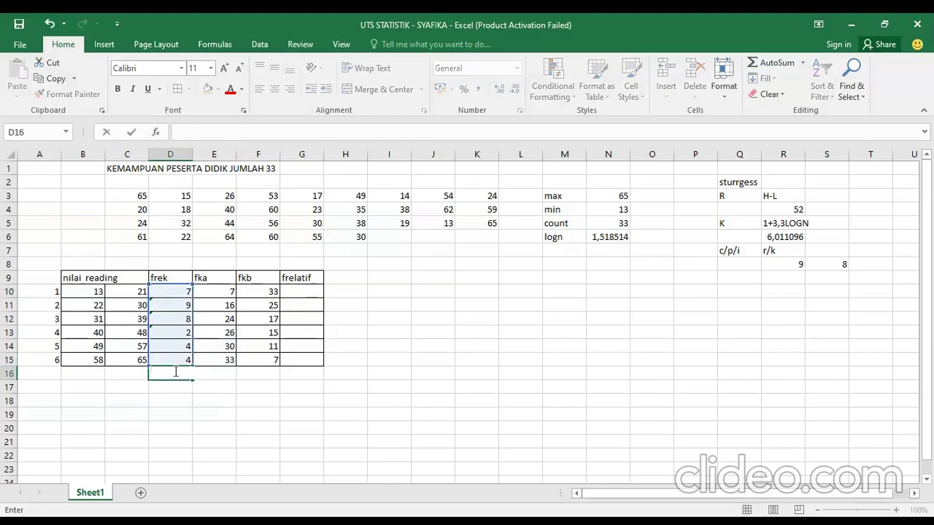
key("Escape")
left_click(283, 318)
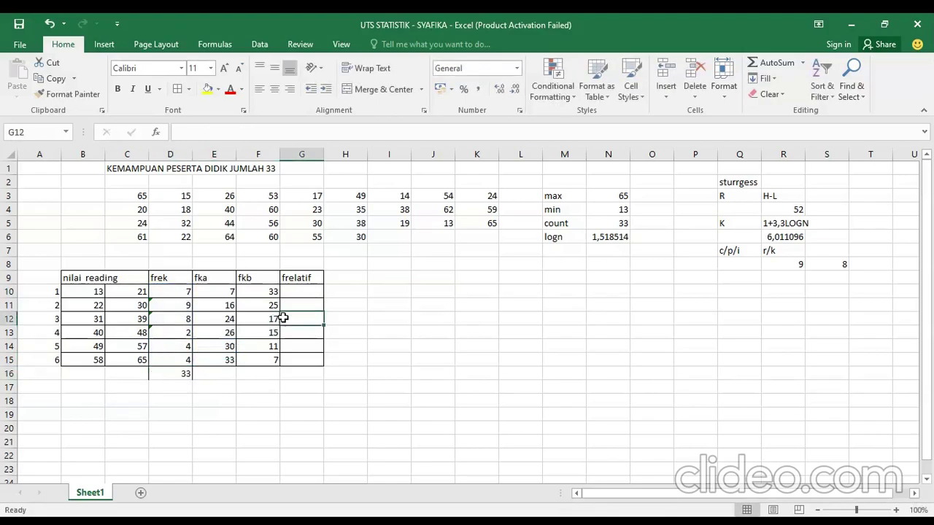
- Try calculating class 1's relative frequency in G10 with the formula =D10/D16 and filling it down through G15
left_click(295, 295)
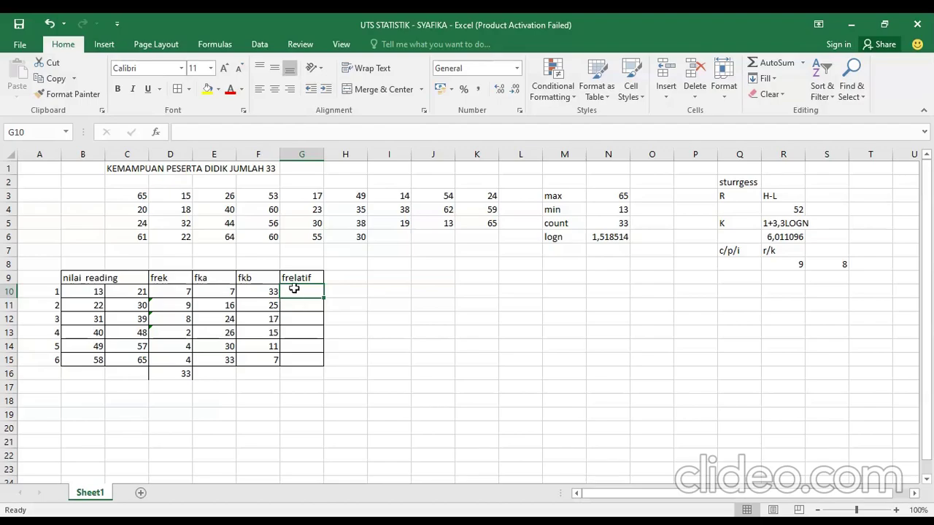
type("=")
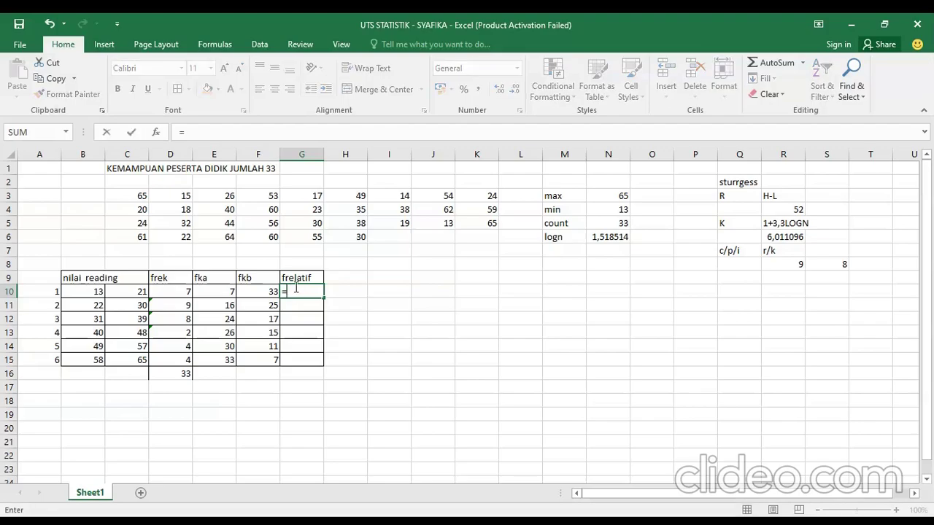
left_click(181, 293)
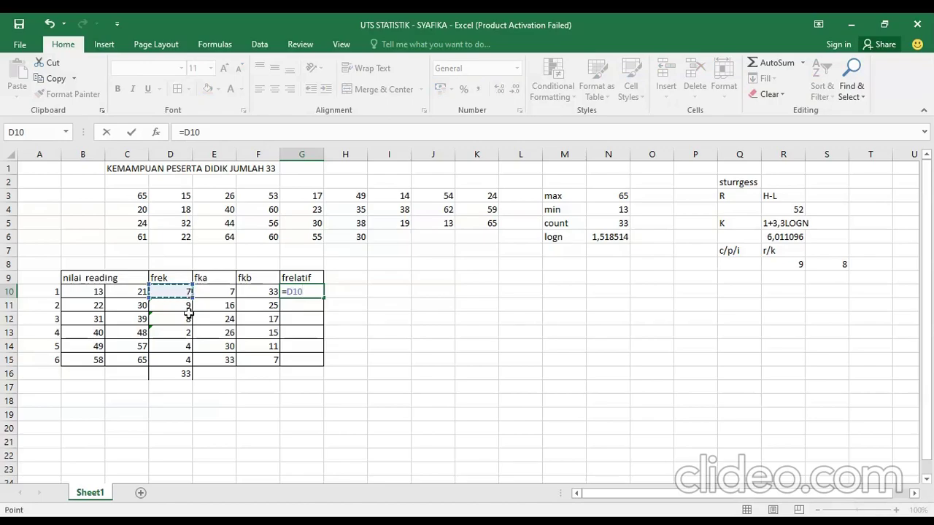
type("/")
left_click(165, 375)
key("Return")
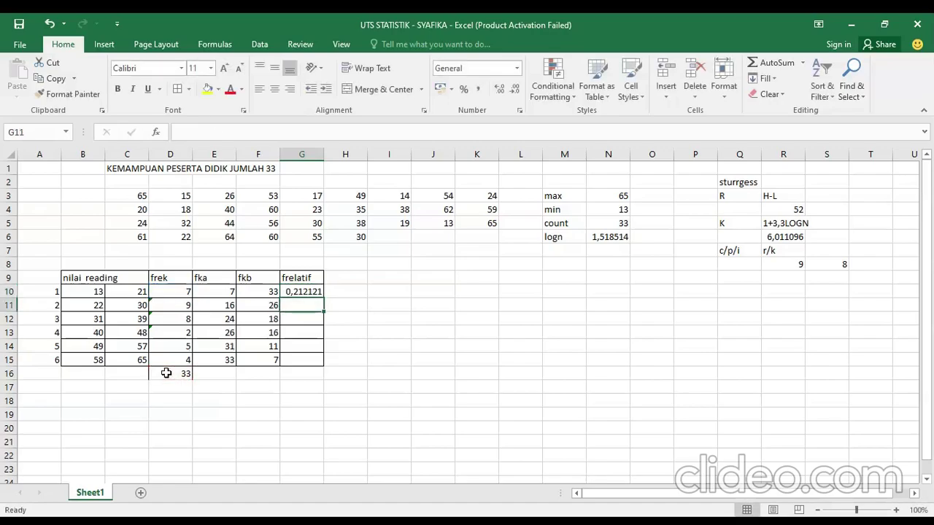
left_click(312, 290)
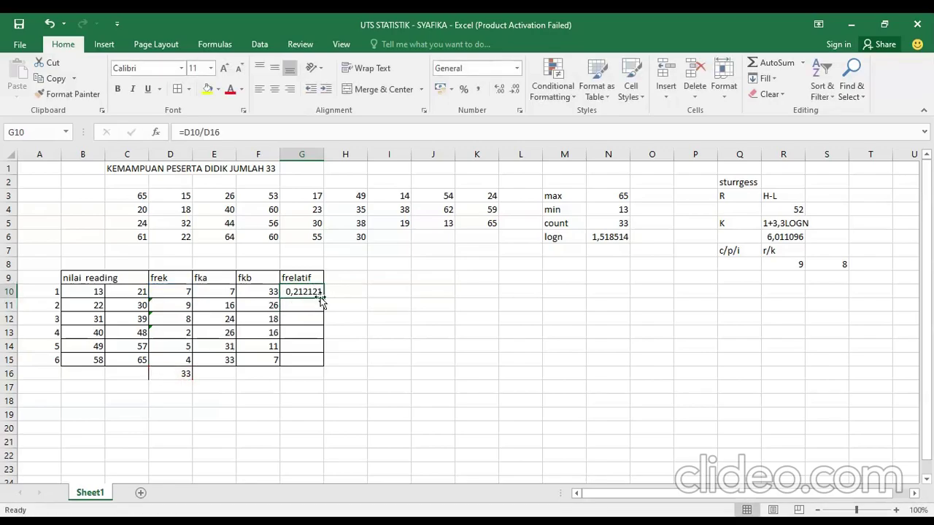
left_click_drag(322, 303, 321, 365)
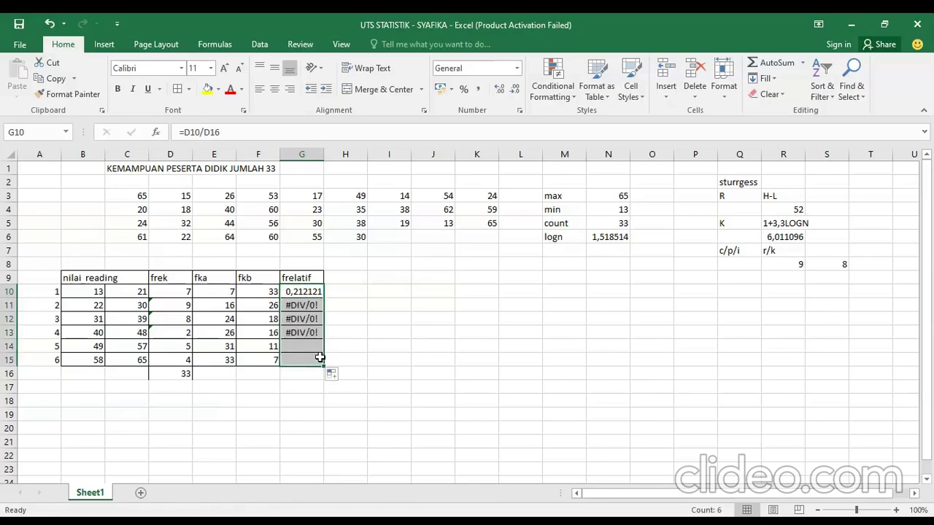
- Clear all the frelatif results in G10 through G15
left_click(296, 304)
key("BackSpace")
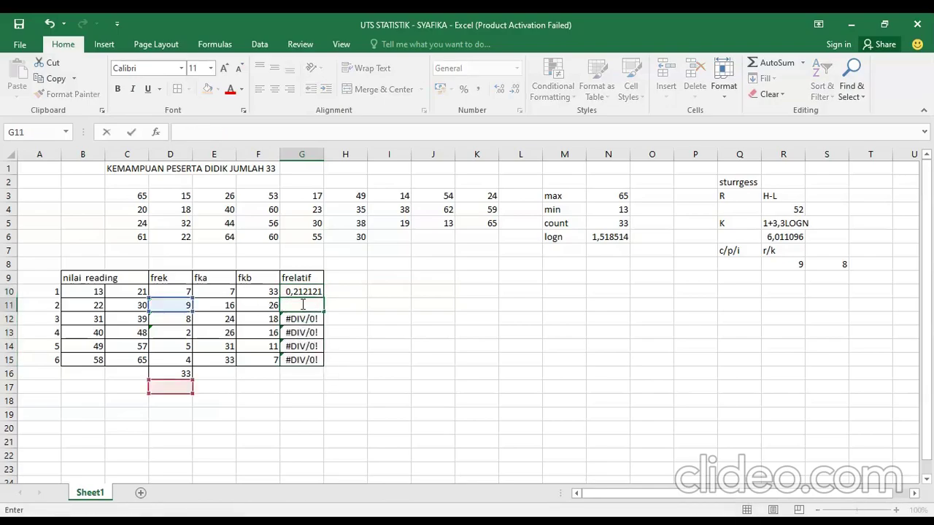
left_click(304, 318)
key("BackSpace")
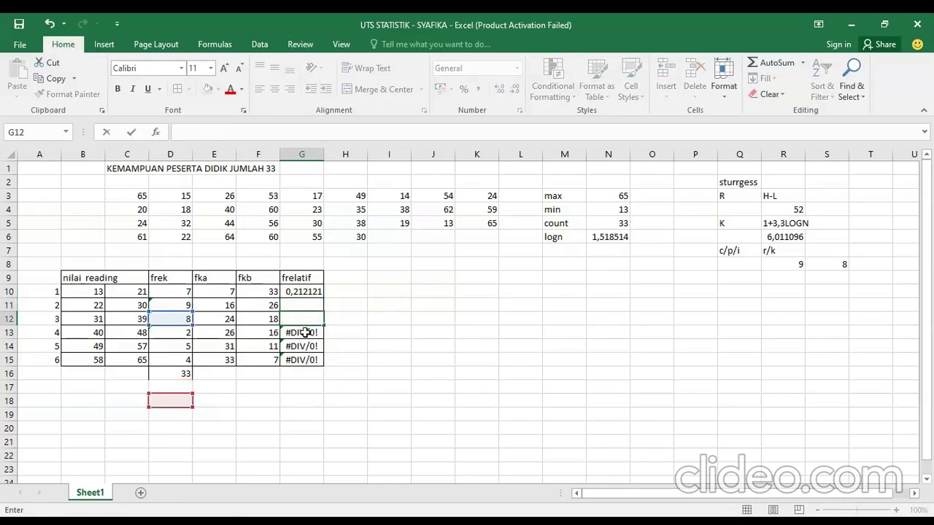
left_click(304, 332)
key("BackSpace")
left_click(307, 343)
key("BackSpace")
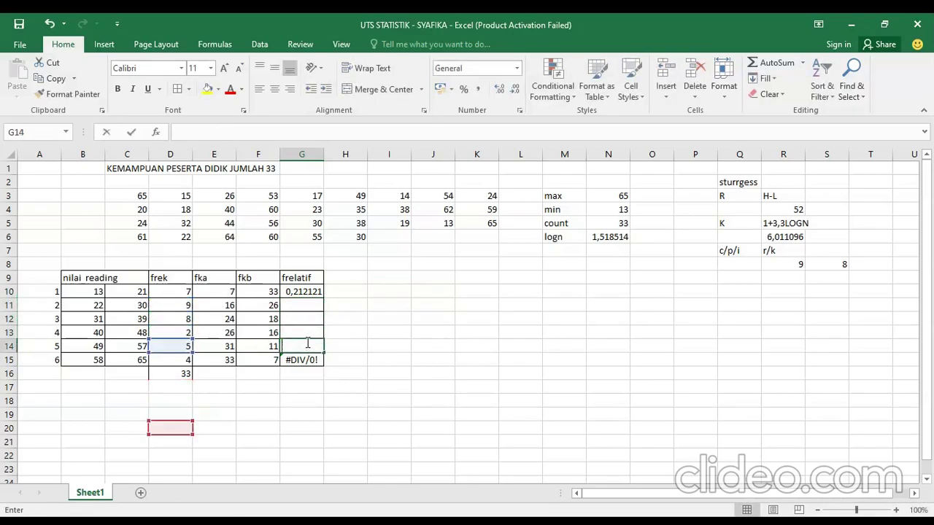
left_click(311, 360)
key("BackSpace")
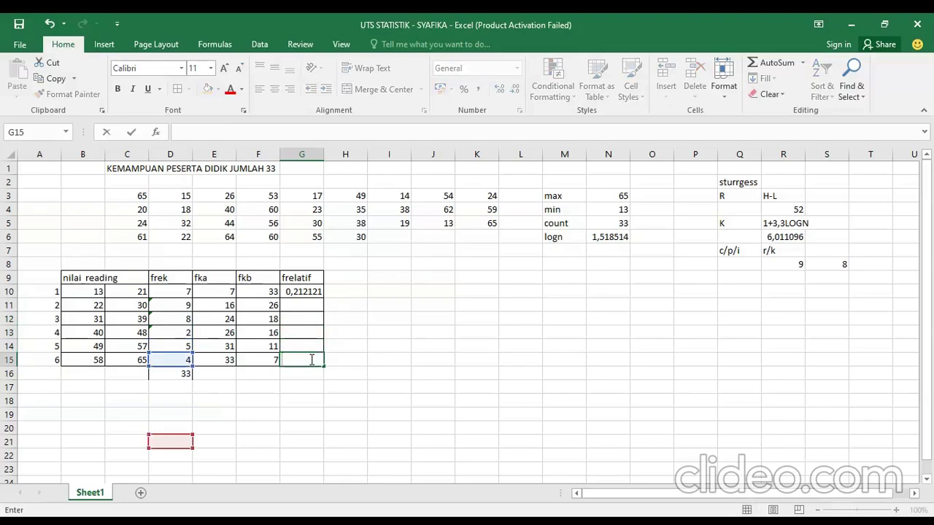
left_click(295, 303)
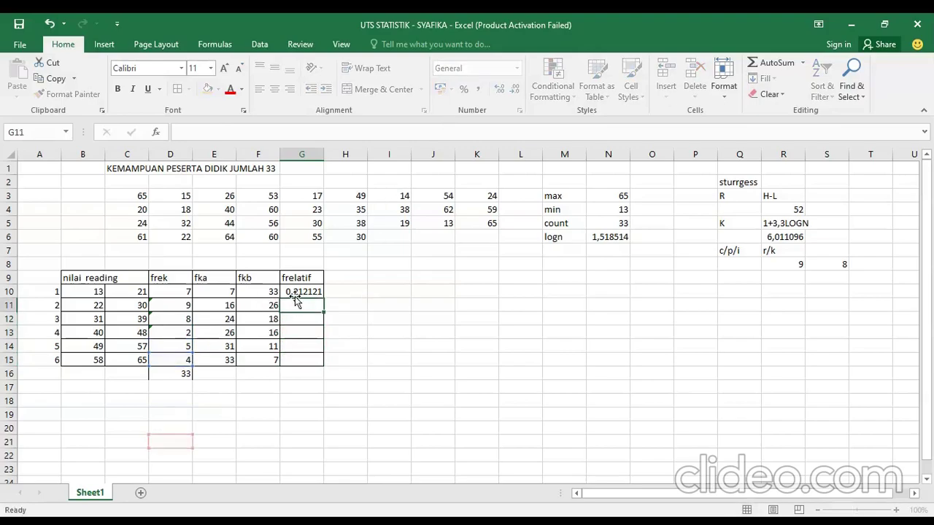
double_click(300, 291)
key("BackSpace")
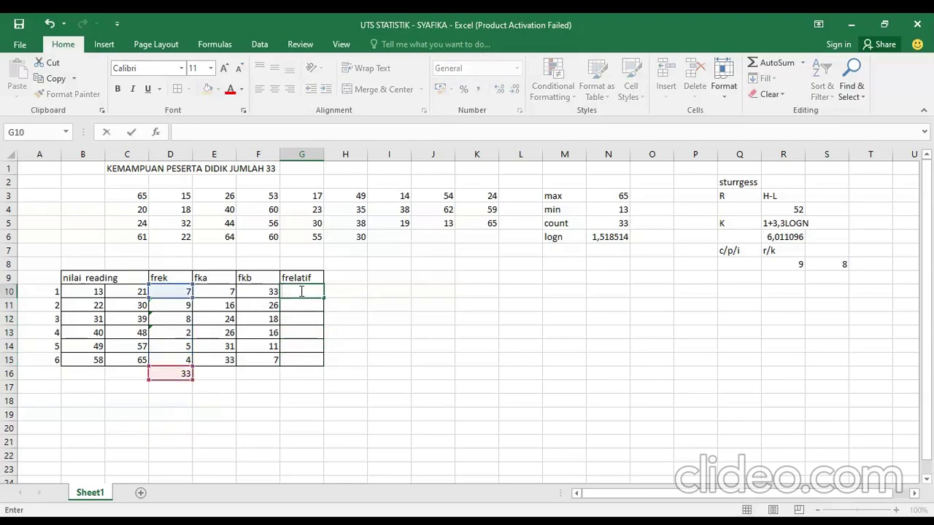
left_click(392, 359)
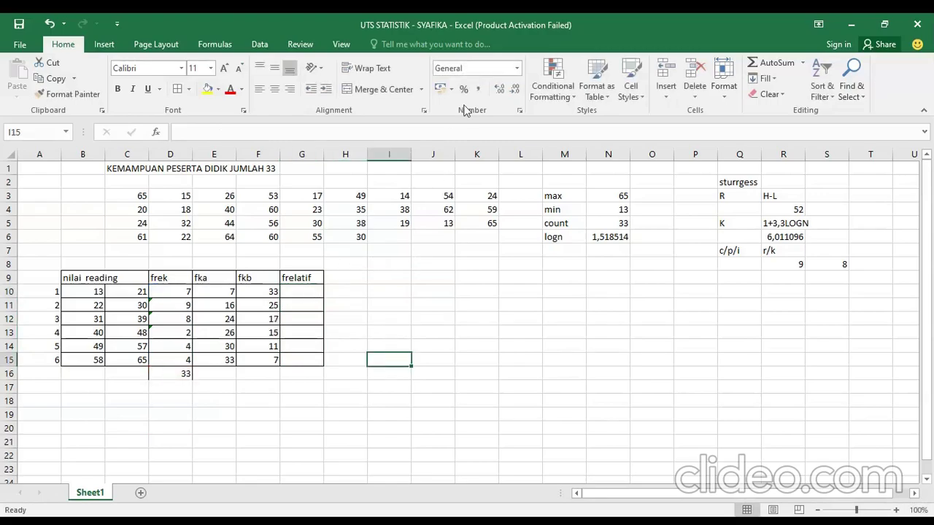
- Calculate class 1's relative frequency in G10 with the formula =D10/D16
left_click(306, 297)
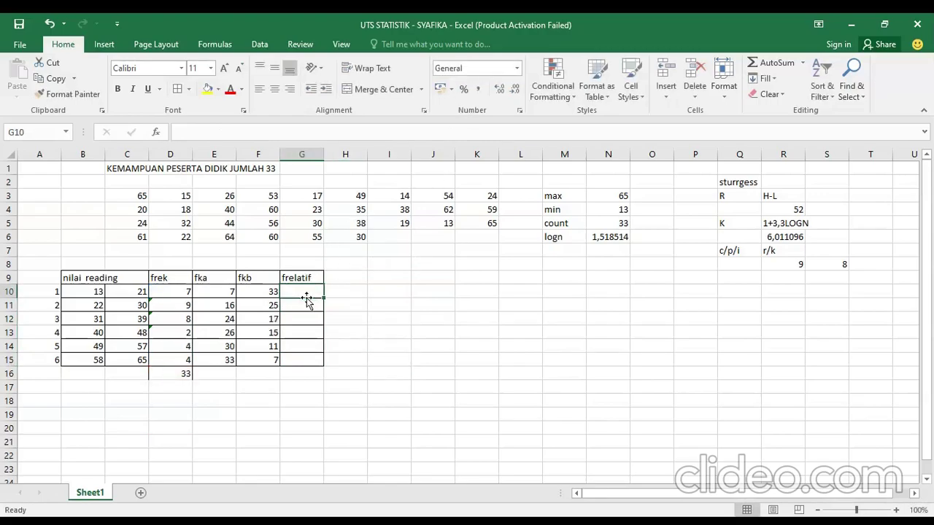
type("=")
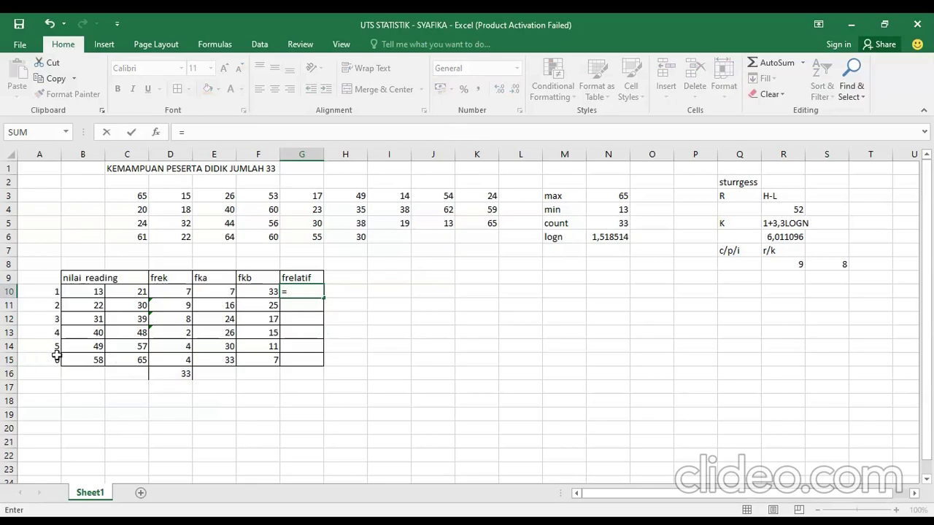
left_click(177, 291)
type("/")
left_click(171, 375)
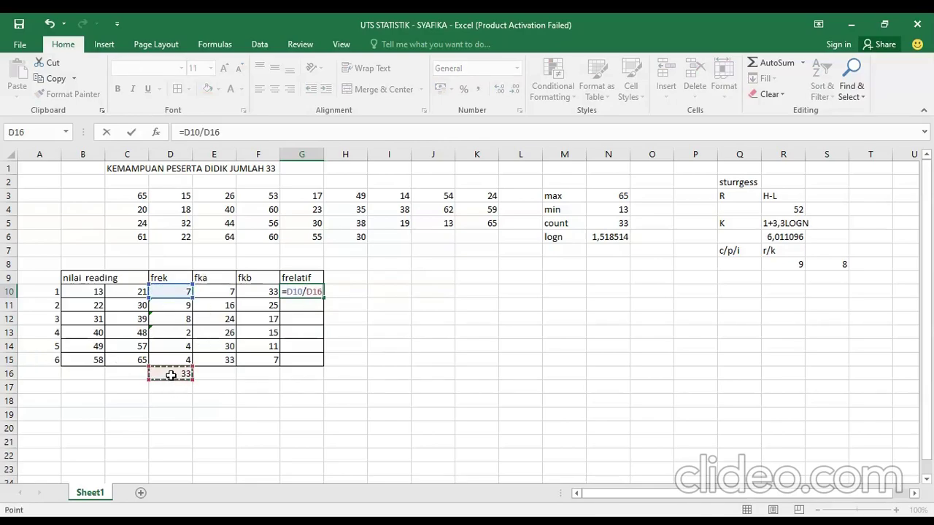
key("Return")
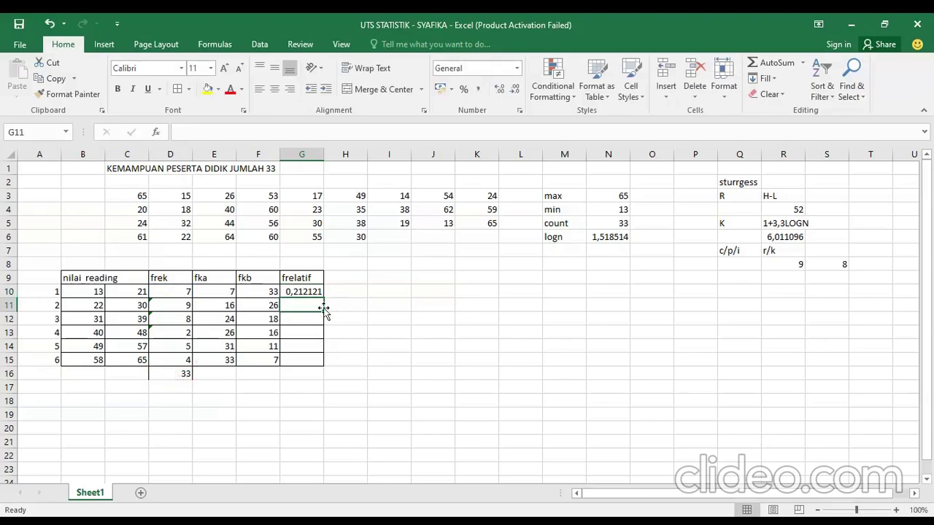
- Calculate class 2's relative frequency in G11 with the formula =D11/D16
type("=")
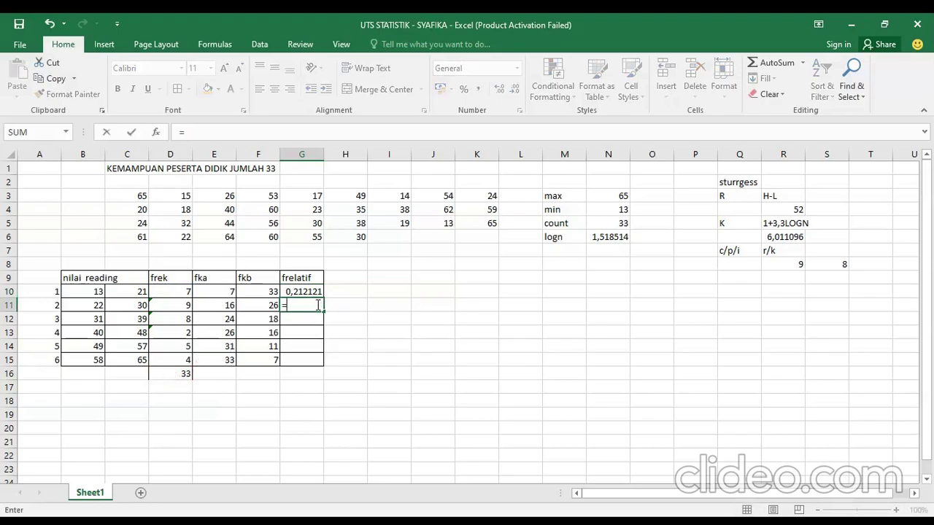
left_click(173, 306)
type("/")
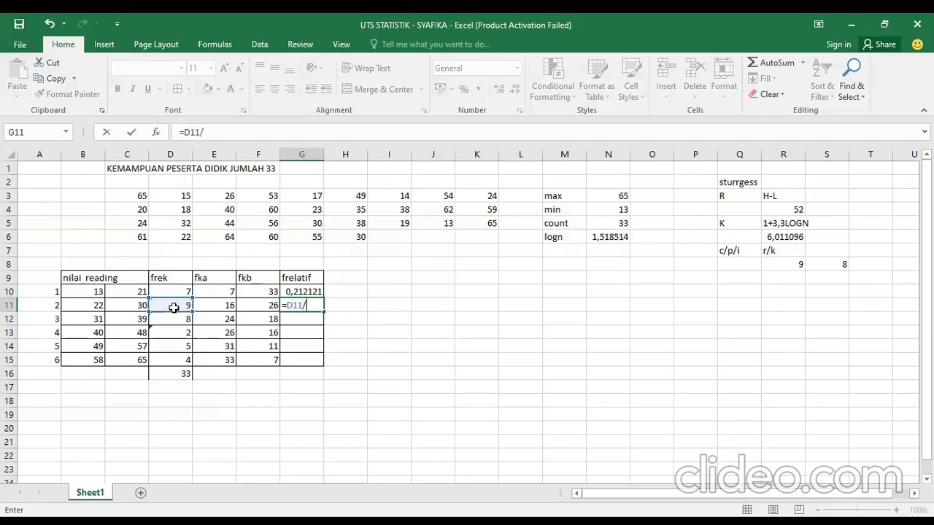
left_click(169, 372)
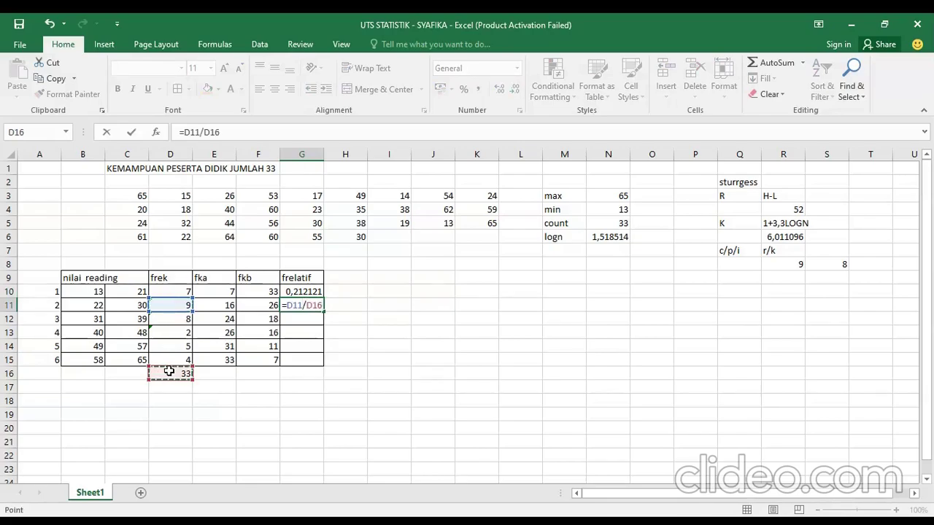
key("Return")
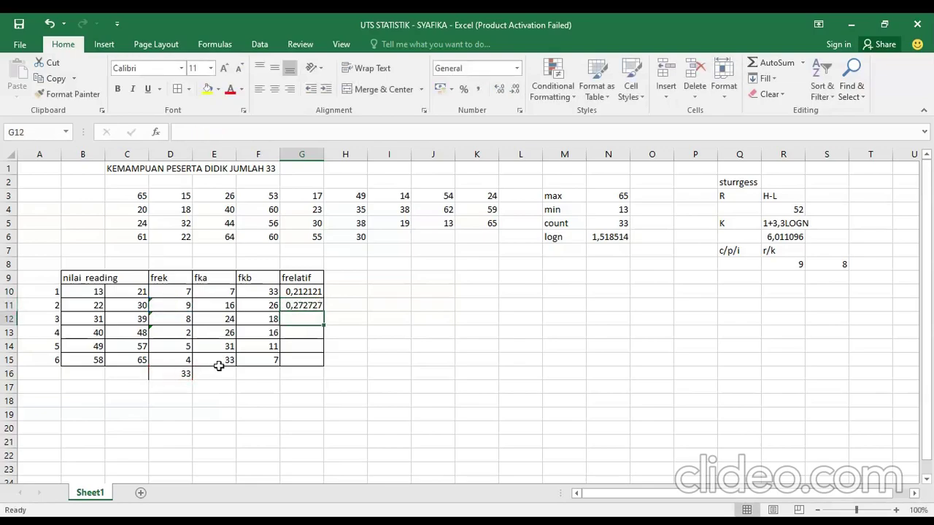
- Calculate class 3's relative frequency in G12 with the formula =D12/D16
type("=")
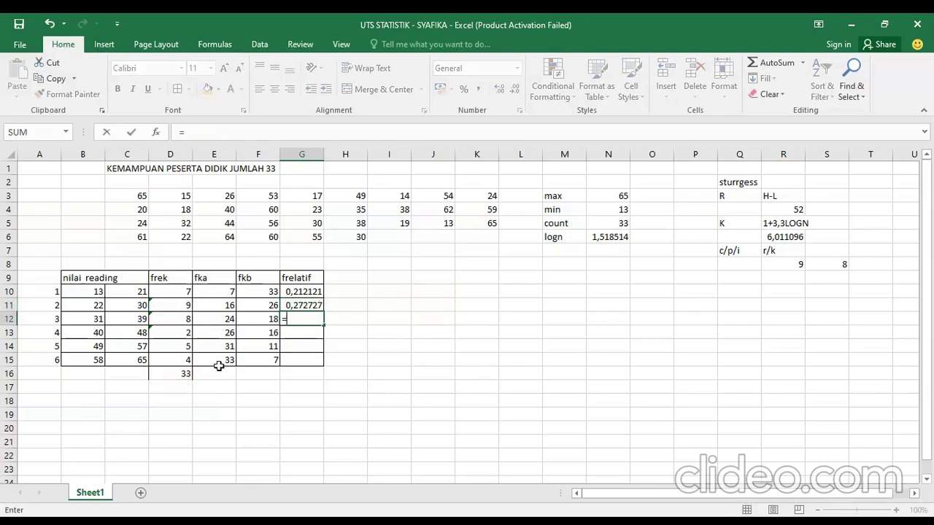
left_click(185, 320)
type("/")
left_click(186, 372)
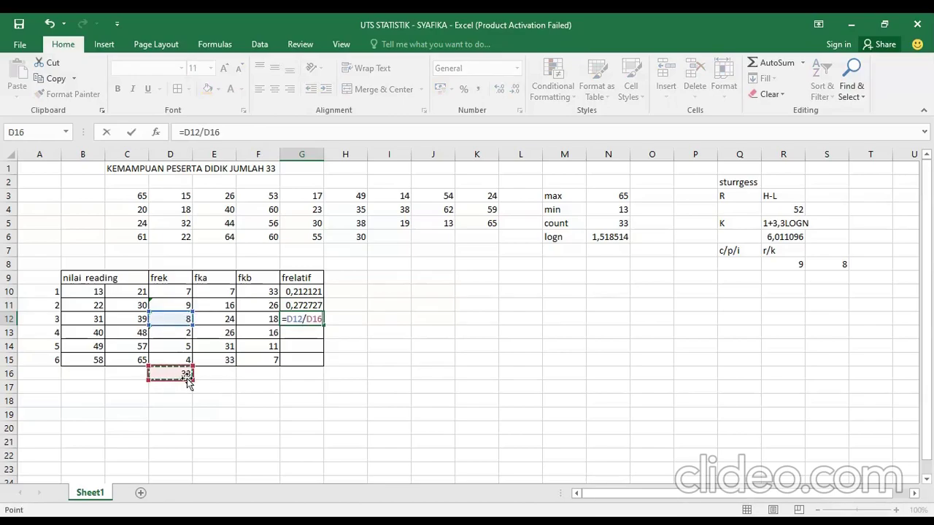
key("Return")
- Calculate class 4's relative frequency in G13 with the formula =D13/D16
type("=")
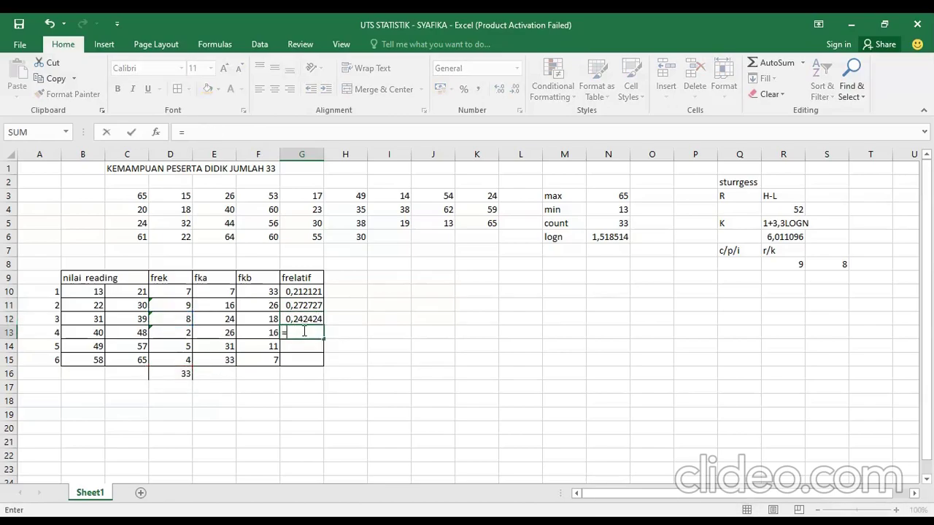
left_click(188, 338)
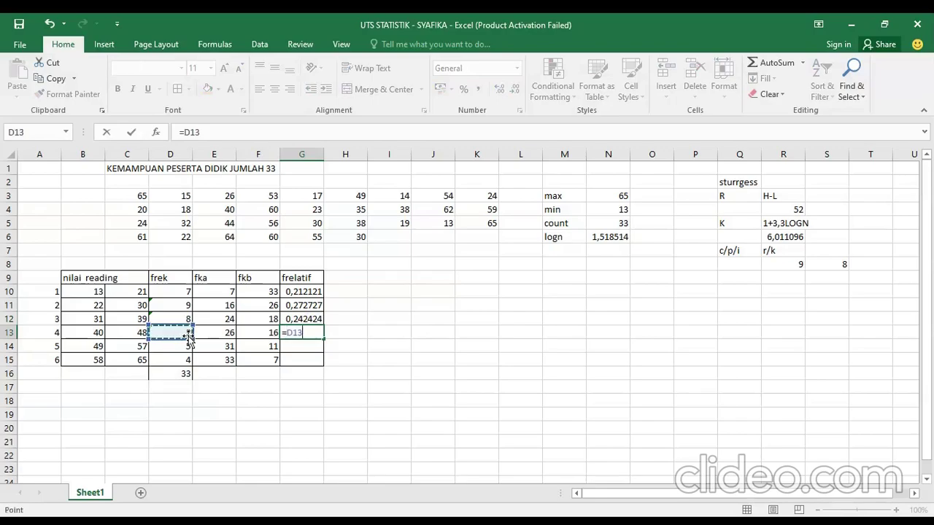
type("/")
left_click(185, 371)
key("Return")
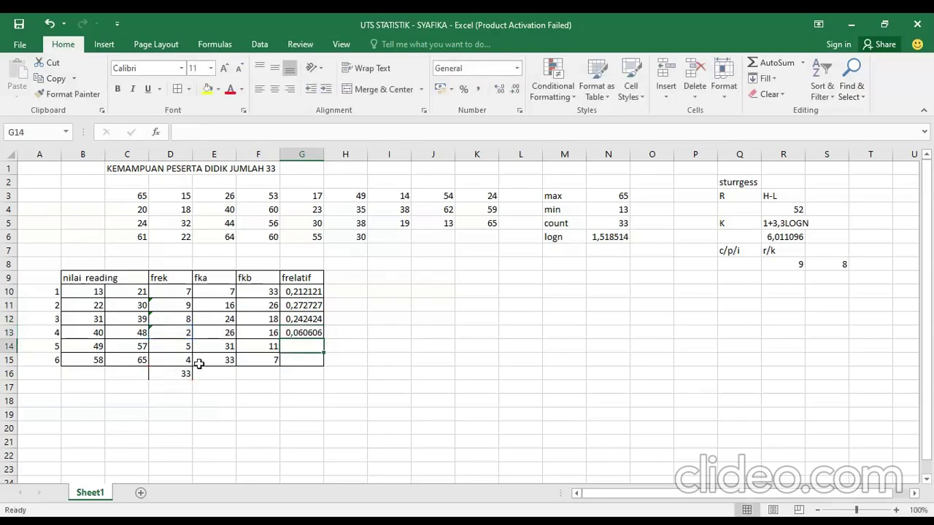
- Calculate class 5's relative frequency in G14 with the formula =D14/D16
type("=")
left_click(169, 349)
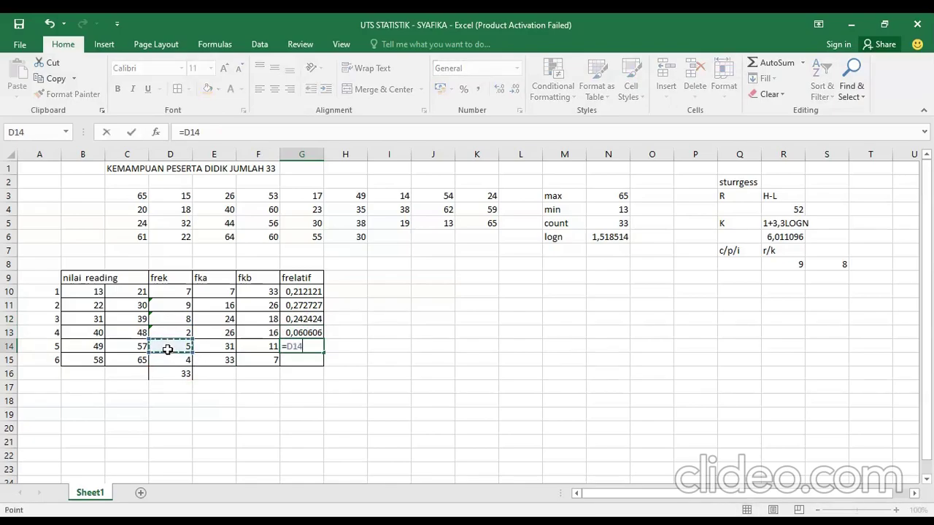
type("/")
left_click(170, 373)
key("Return")
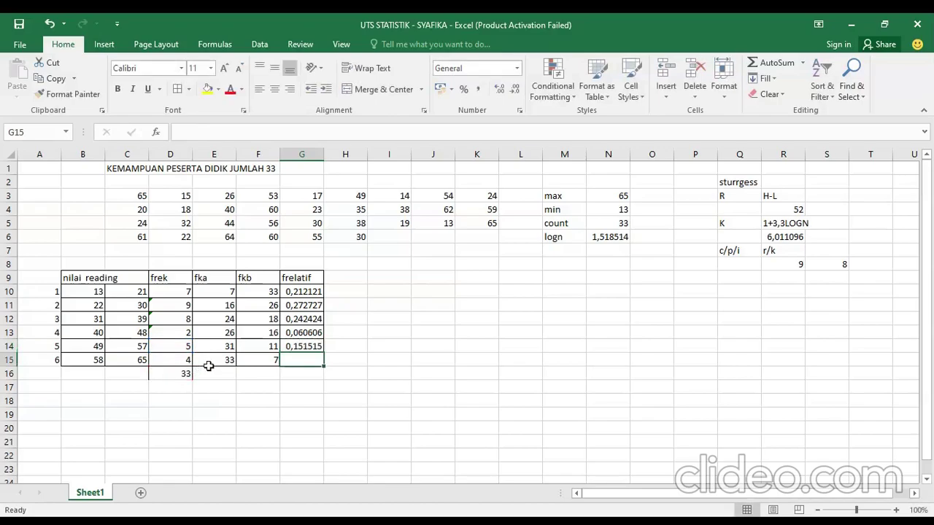
- Calculate class 6's relative frequency in G15 with the formula =D15/D16, and select class 1's relative frequency, G10
type("=")
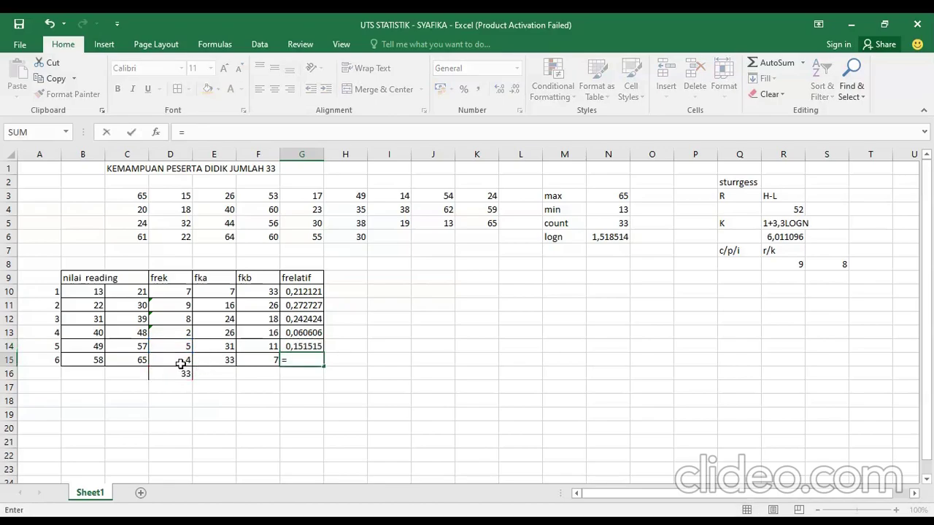
left_click(183, 359)
type("/")
left_click(182, 373)
key("Return")
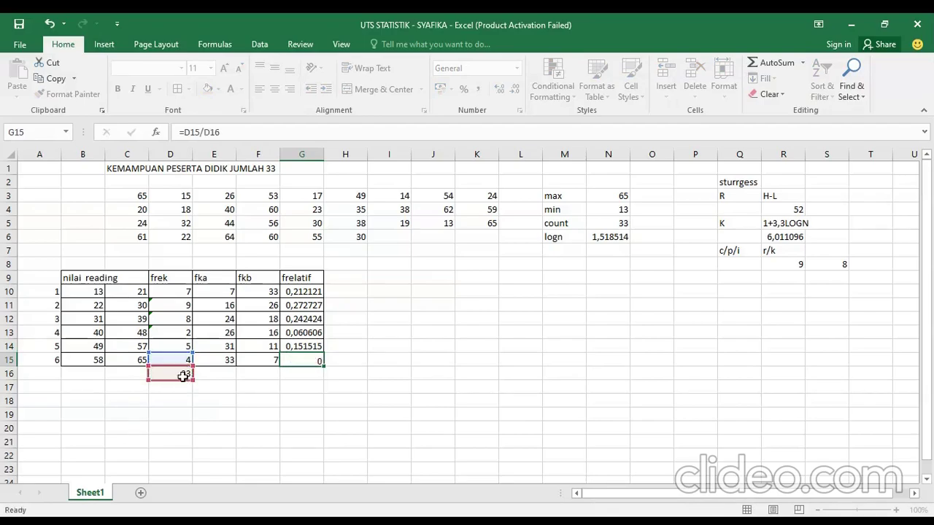
left_click(308, 288)
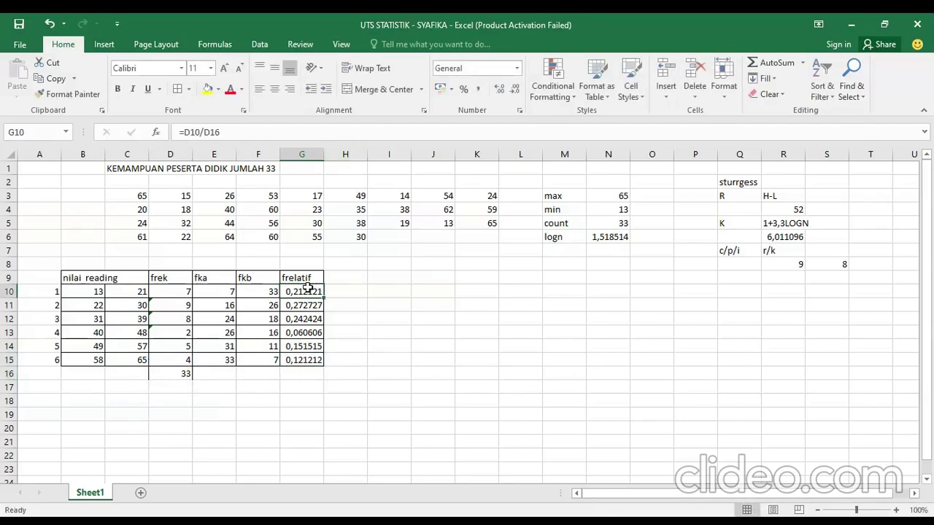
double_click(308, 288)
left_click(374, 305)
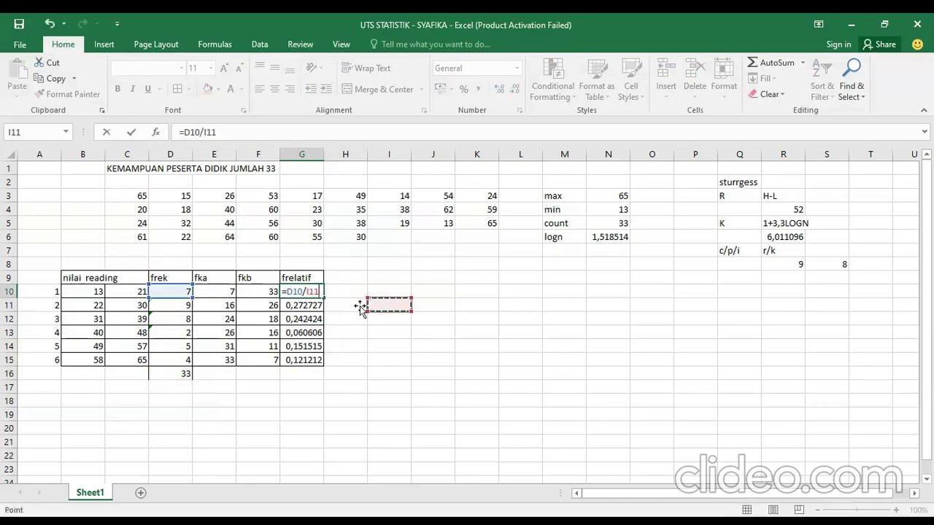
key("Return")
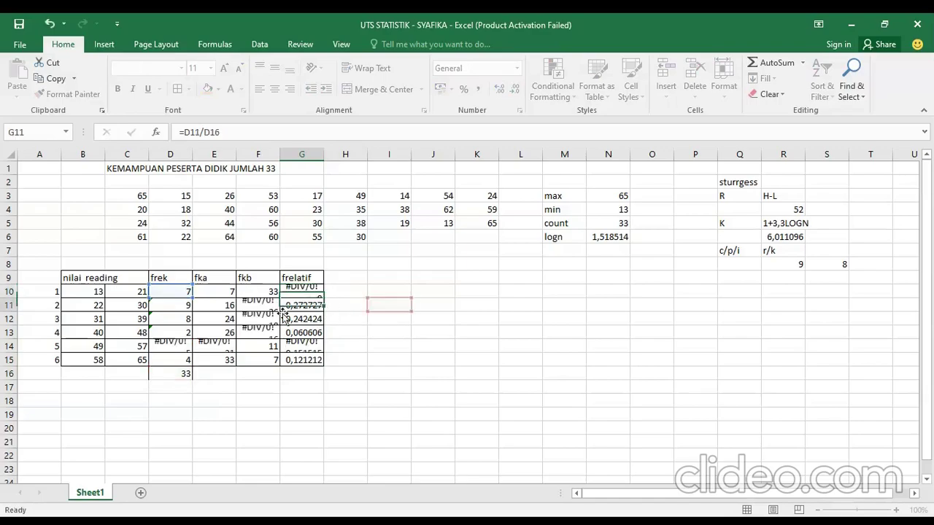
left_click(50, 25)
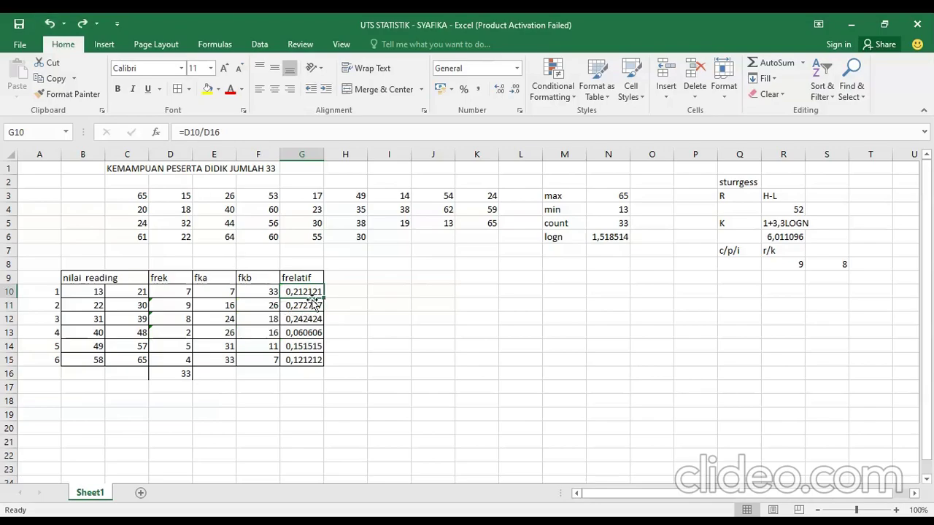
- Format the relative frequencies of all six classes, G10:G15, as percentages
left_click_drag(313, 293, 310, 360)
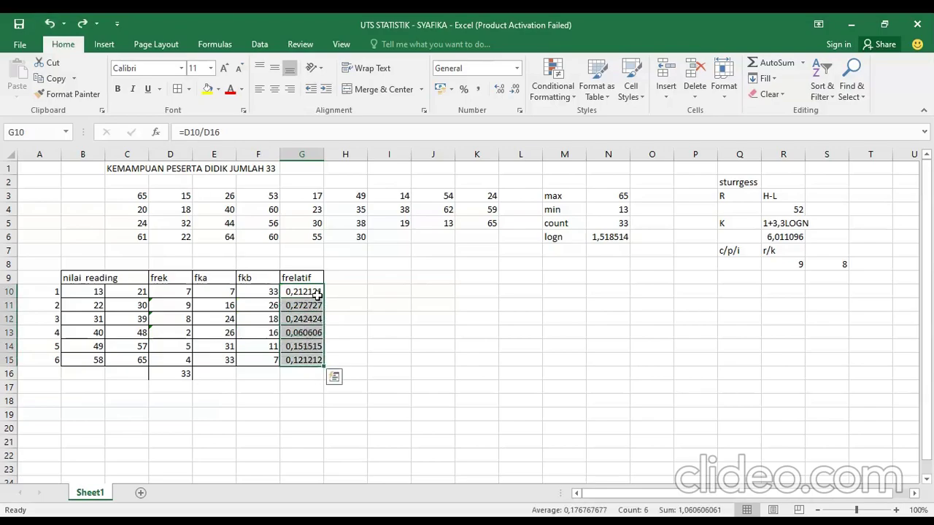
left_click(463, 89)
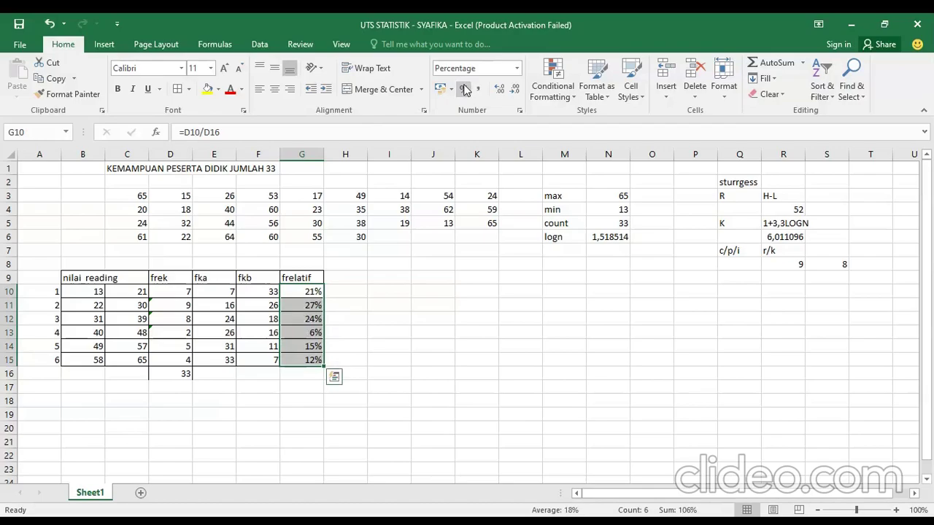
left_click(412, 349)
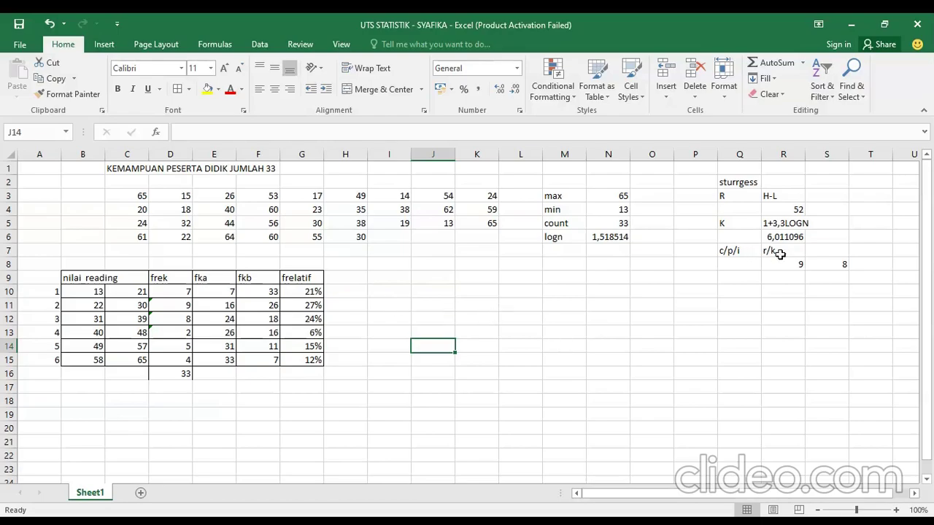
- Highlight the modal class 40–48, cells B13:C13 in the frequency table, with a red fill
scroll(217, 418, "down", 2)
scroll(186, 381, "up", 2)
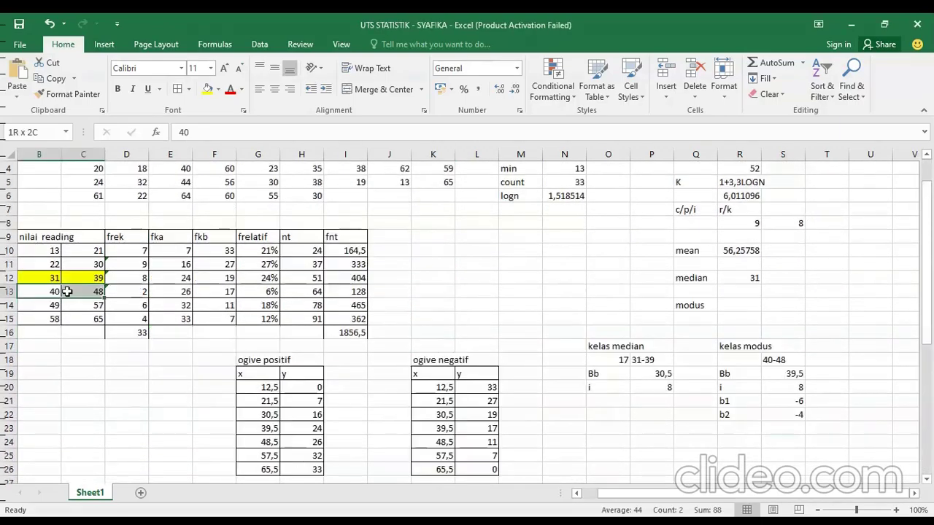
left_click_drag(68, 289, 82, 295)
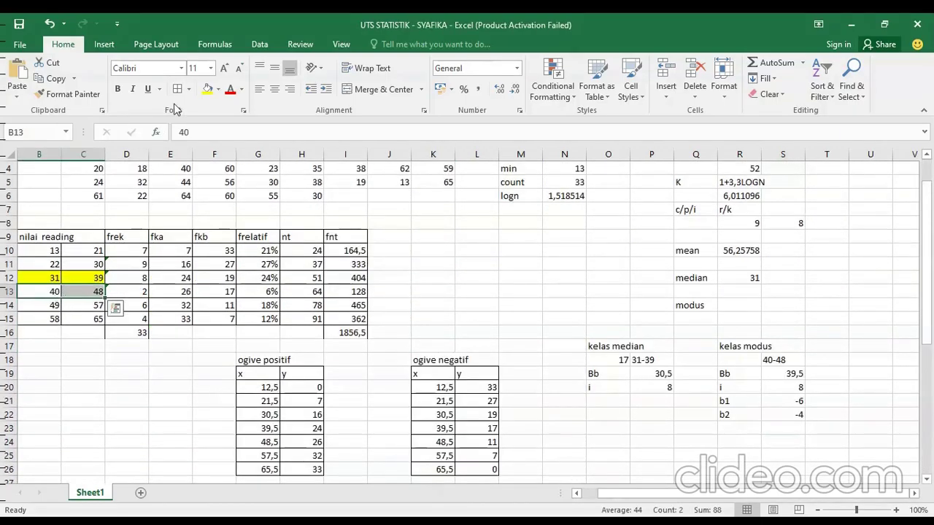
left_click(217, 90)
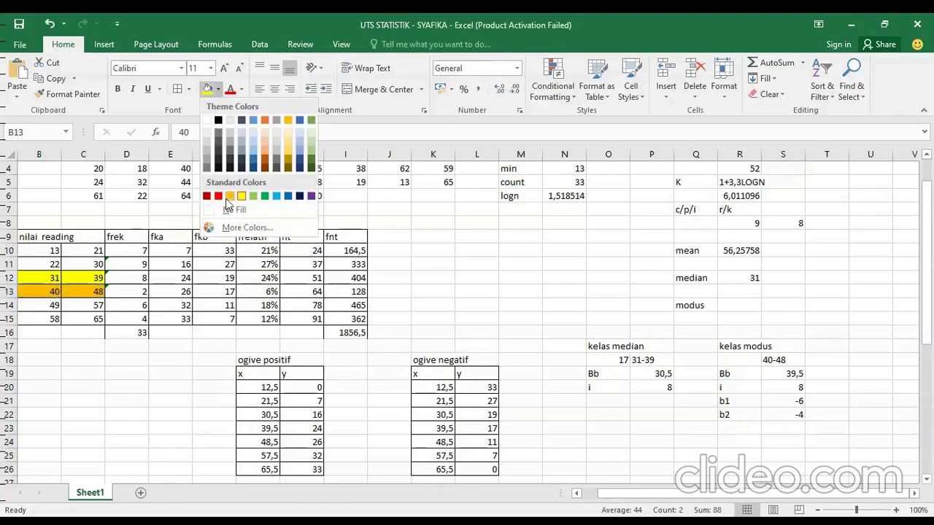
left_click(219, 196)
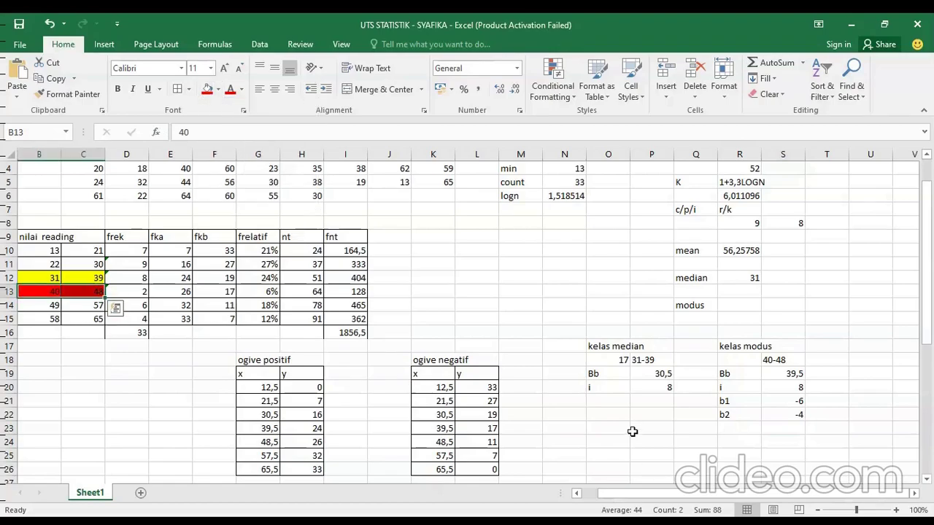
left_click(633, 432)
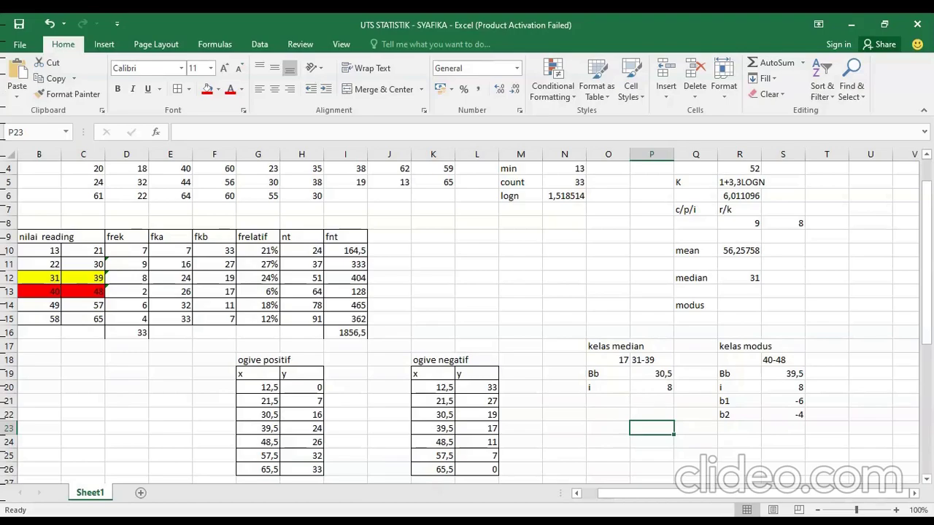
- Colour-code the labels to match their classes: fill the median label in Q12 yellow and the modus label in Q14 red
left_click(680, 277)
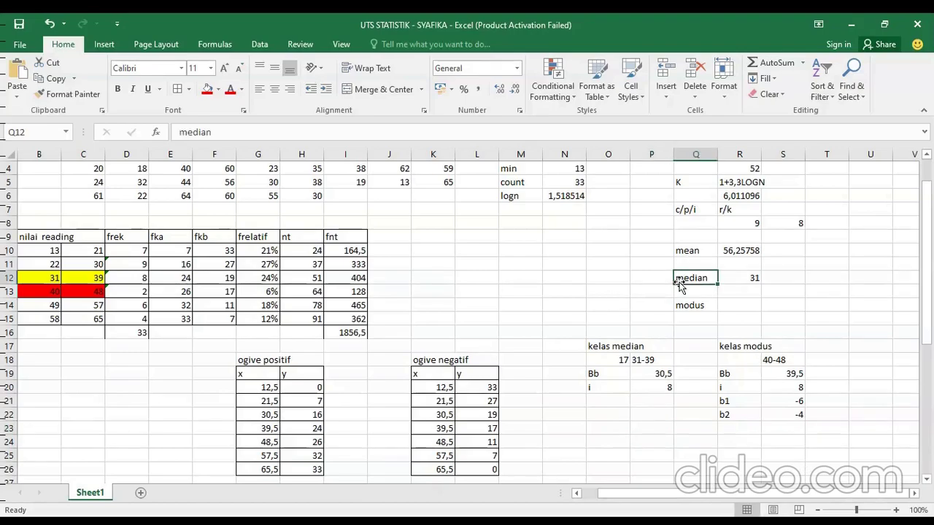
left_click(218, 89)
left_click(241, 196)
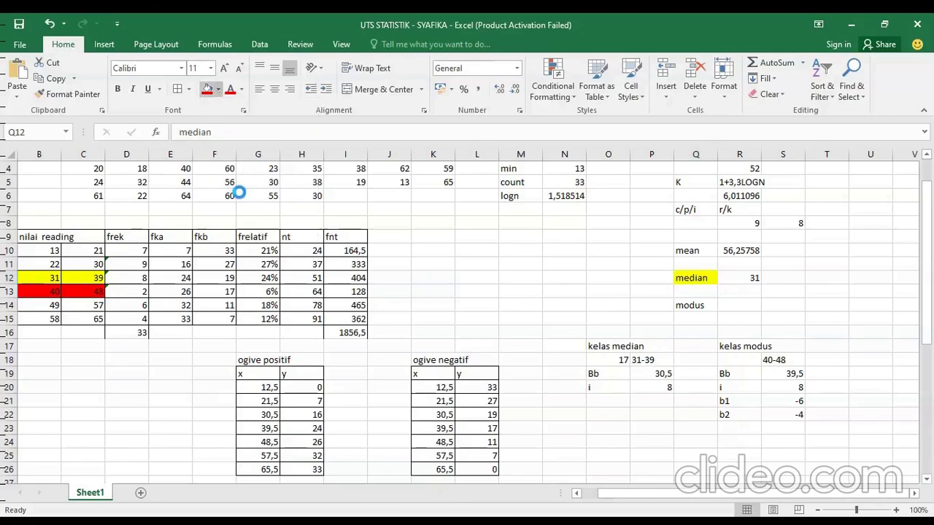
left_click(694, 307)
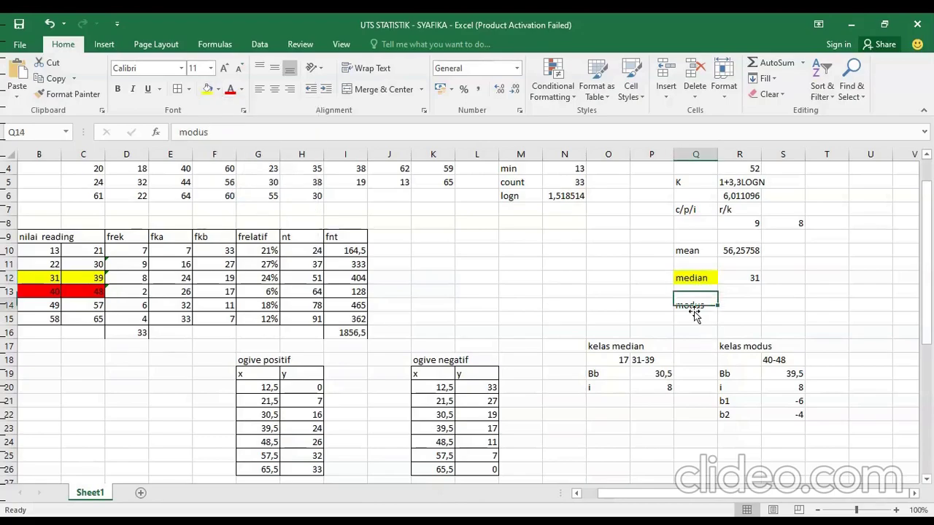
left_click(218, 89)
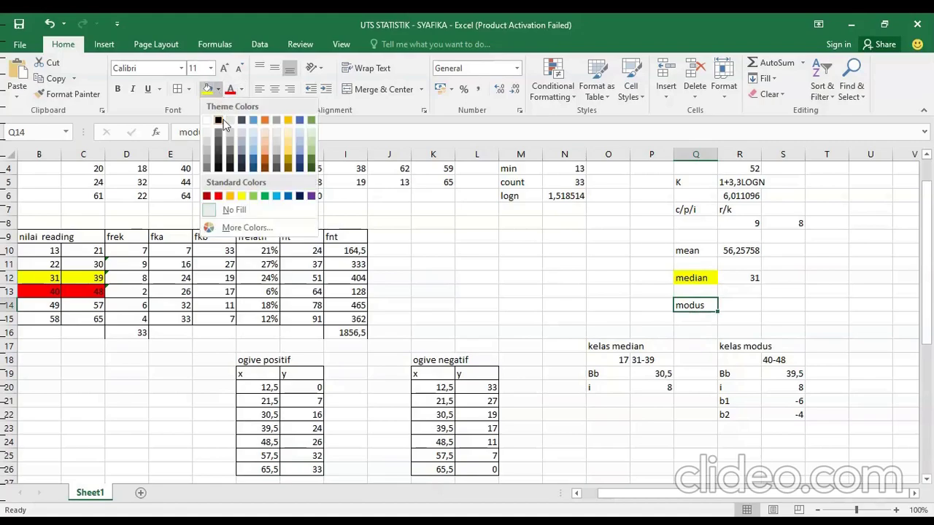
left_click(216, 195)
- Begin the modus formula in R14 with a reference to the modal class's lower boundary Bb, =S19
left_click(740, 307)
type("=")
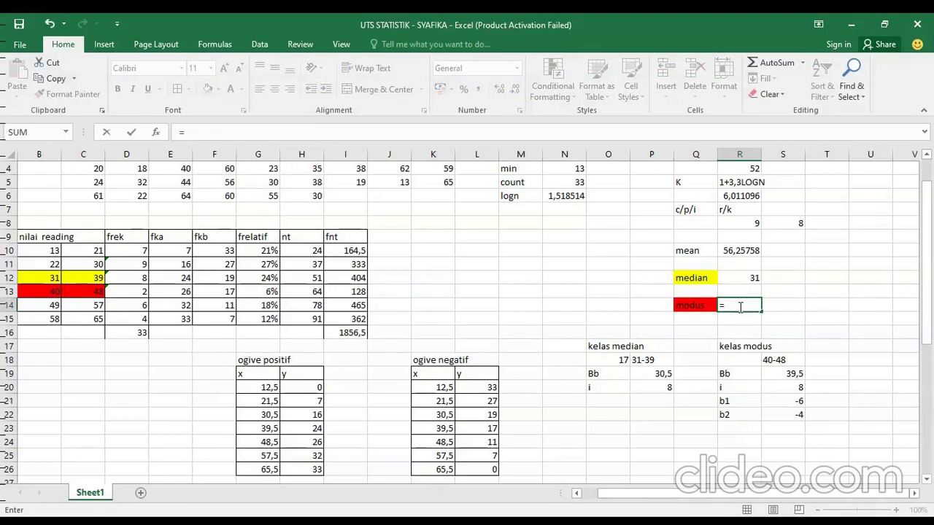
left_click(790, 372)
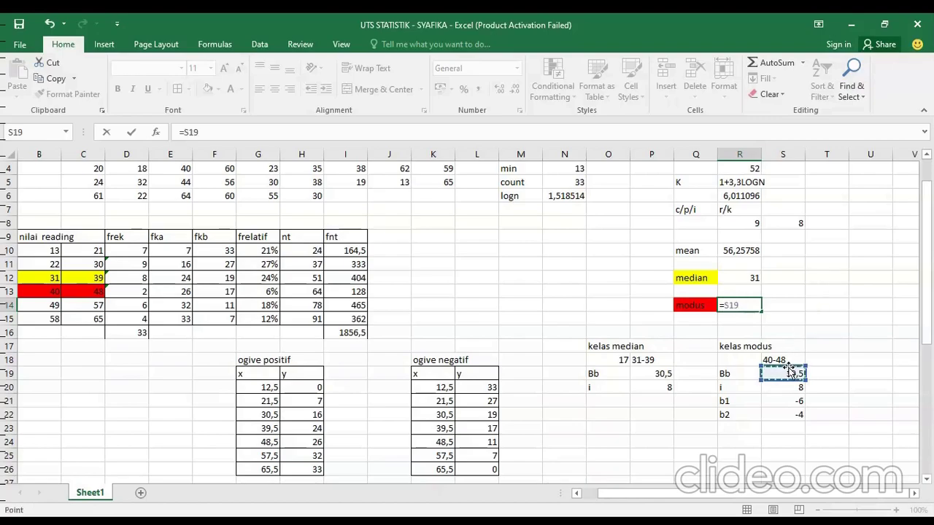